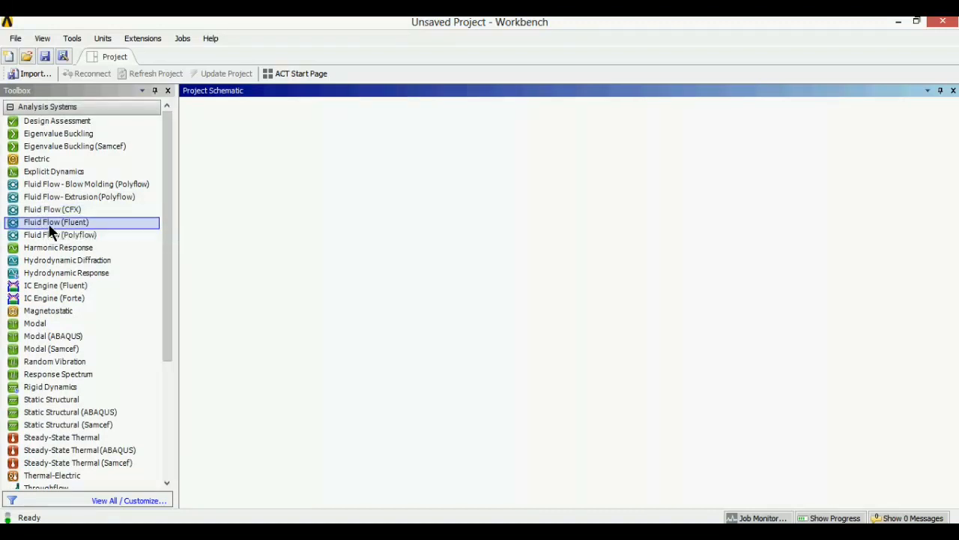
Add a Fluid Flow (Fluent) analysis system to the project schematic and name it Aerodynamic Analysis.
drag(51, 229, 237, 180)
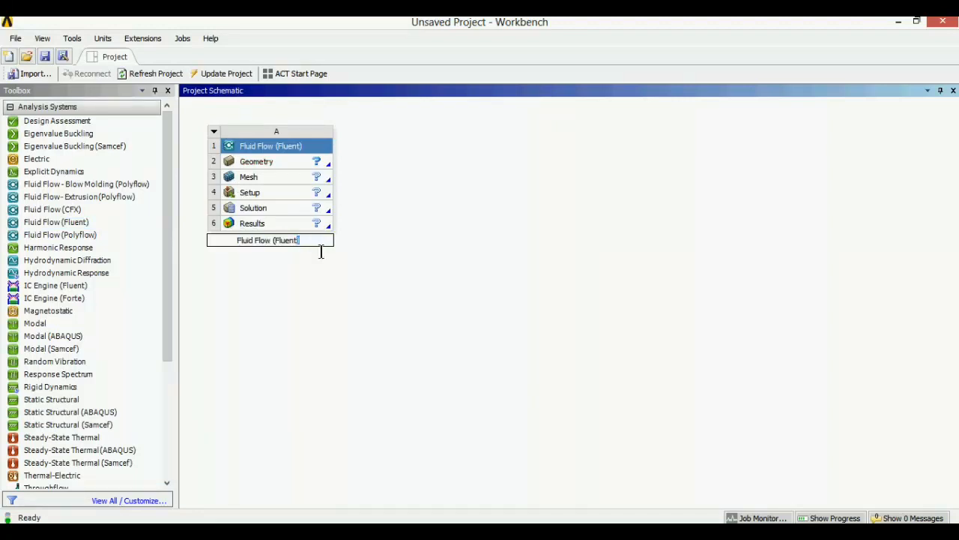
text(Aerodynamic Analysis)
key(Return)
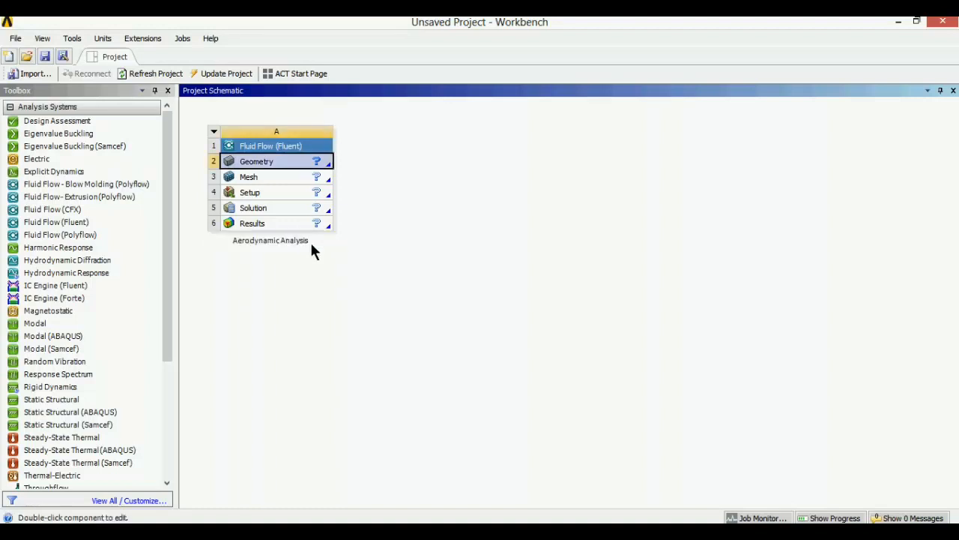
Save the project as a Workbench project file named qwerty.
click(15, 38)
click(38, 84)
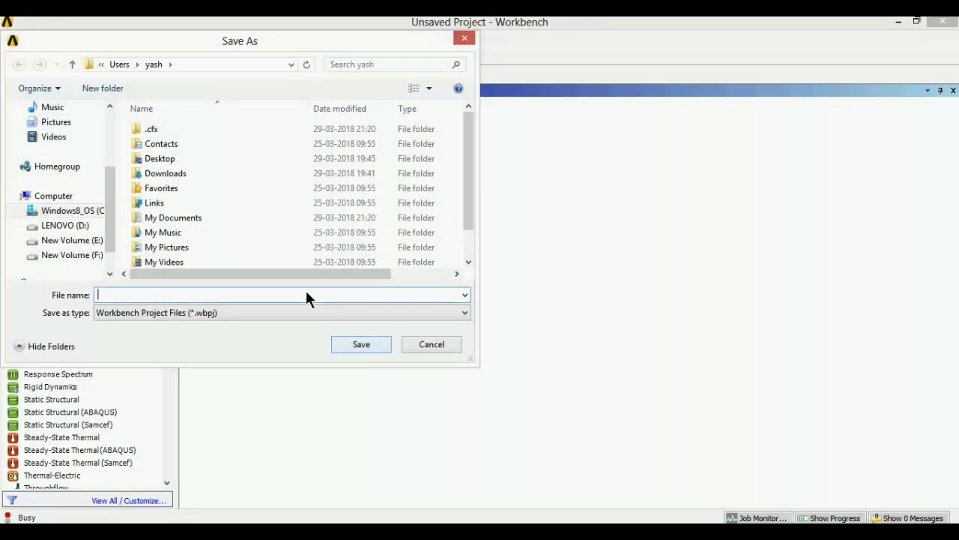
text(qwerty)
click(364, 342)
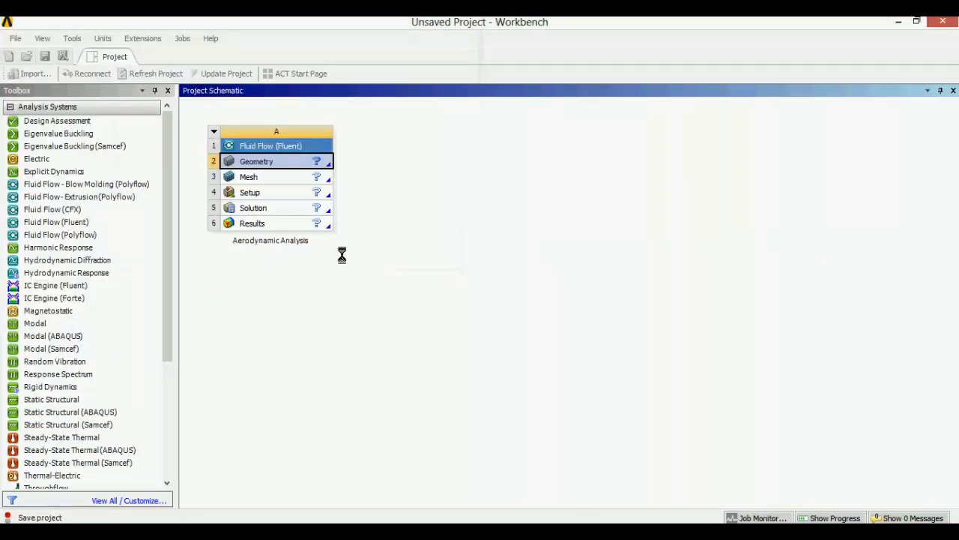
Import araba.STEP as the geometry of the Aerodynamic Analysis system.
right_click(315, 168)
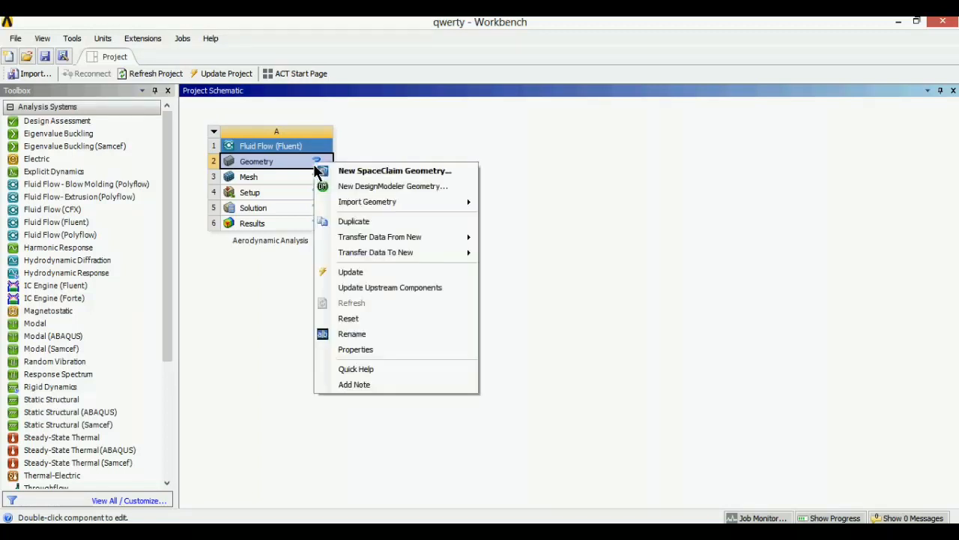
mouse_move(380, 206)
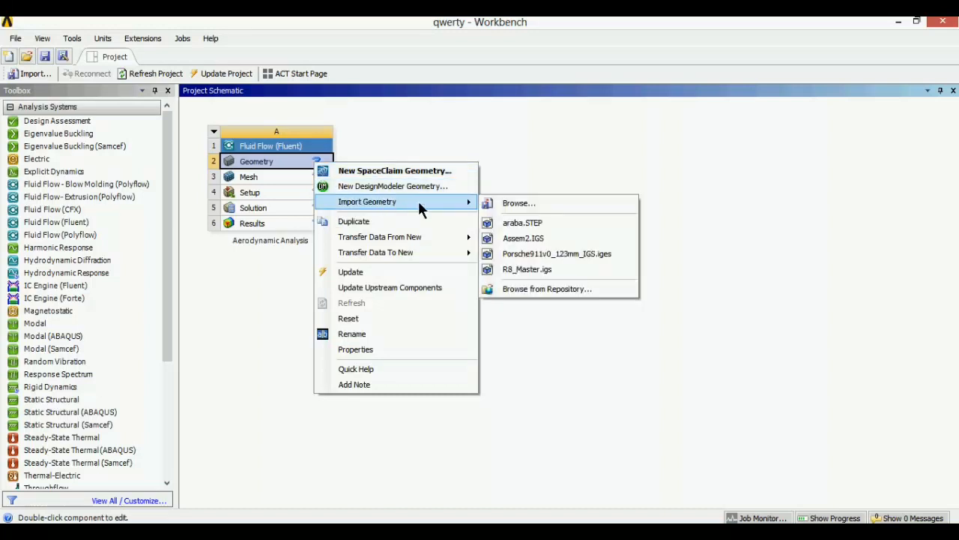
click(521, 223)
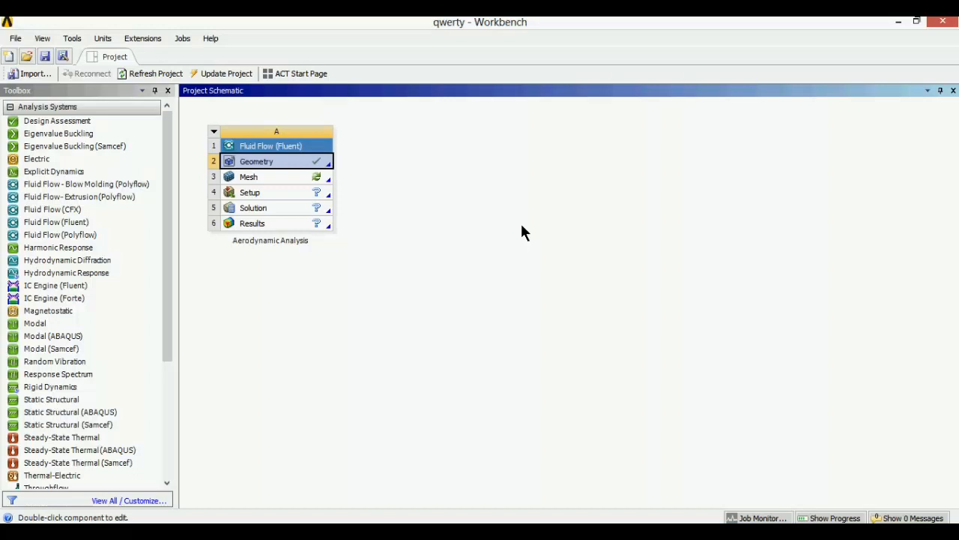
Open the imported geometry in DesignModeler and generate the car body from the import feature.
right_click(305, 173)
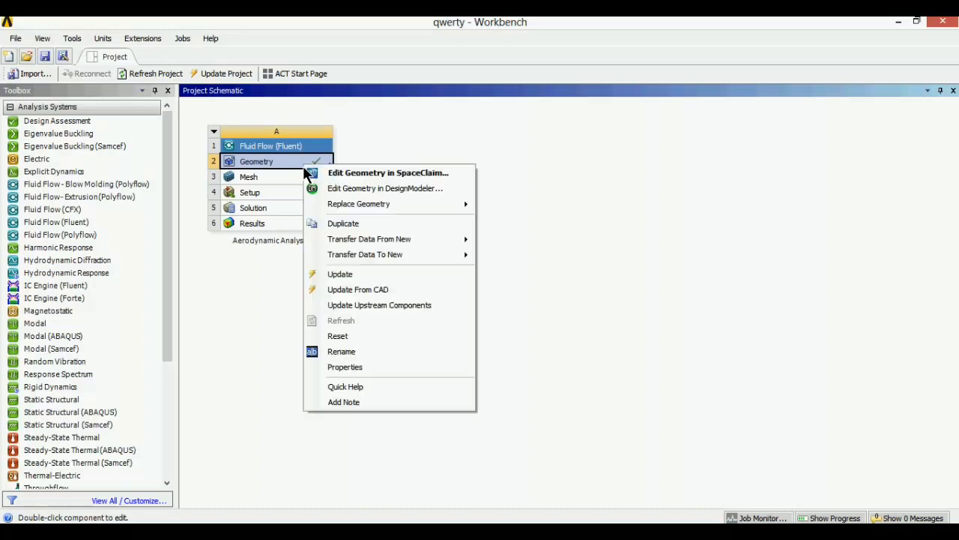
click(396, 192)
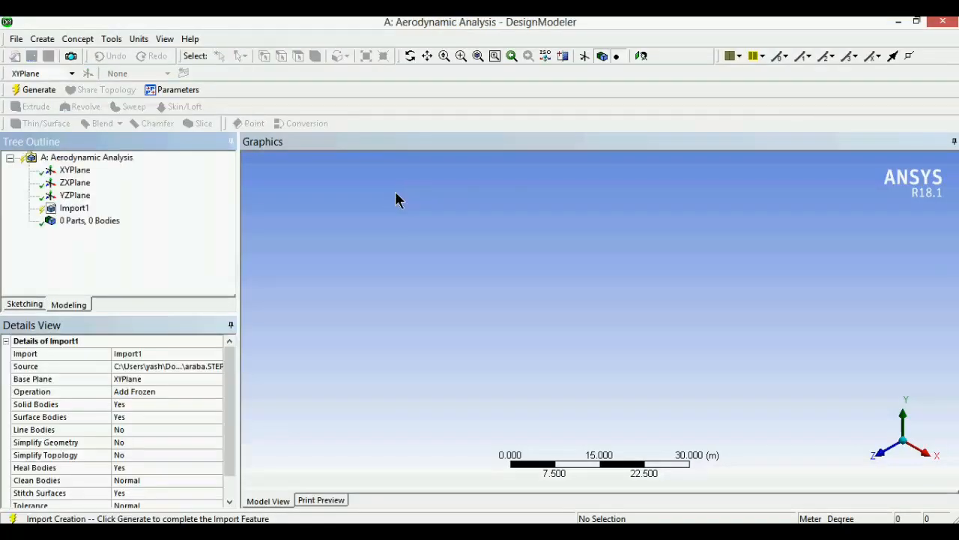
click(37, 91)
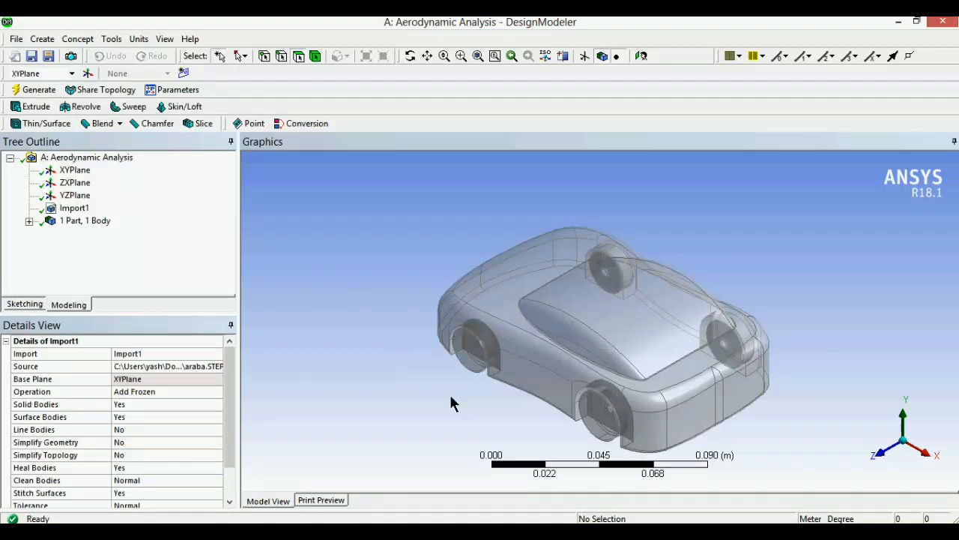
Change the model's length units to millimeters.
middle_drag(514, 415, 523, 415)
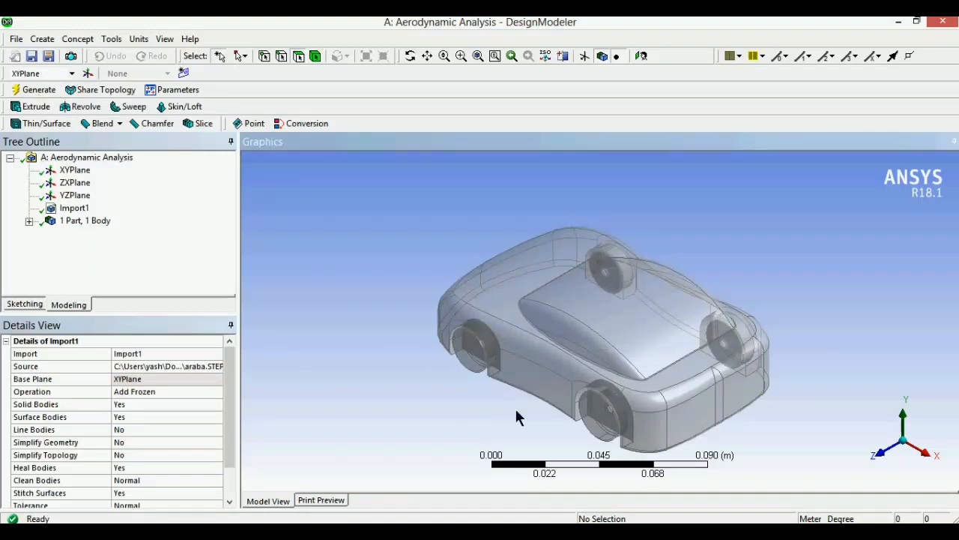
middle_drag(458, 371, 610, 345)
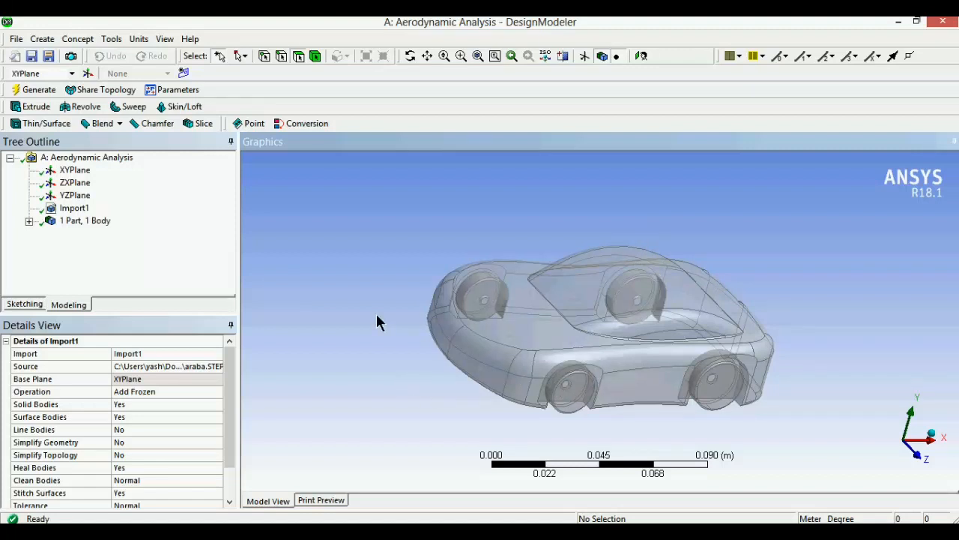
click(139, 39)
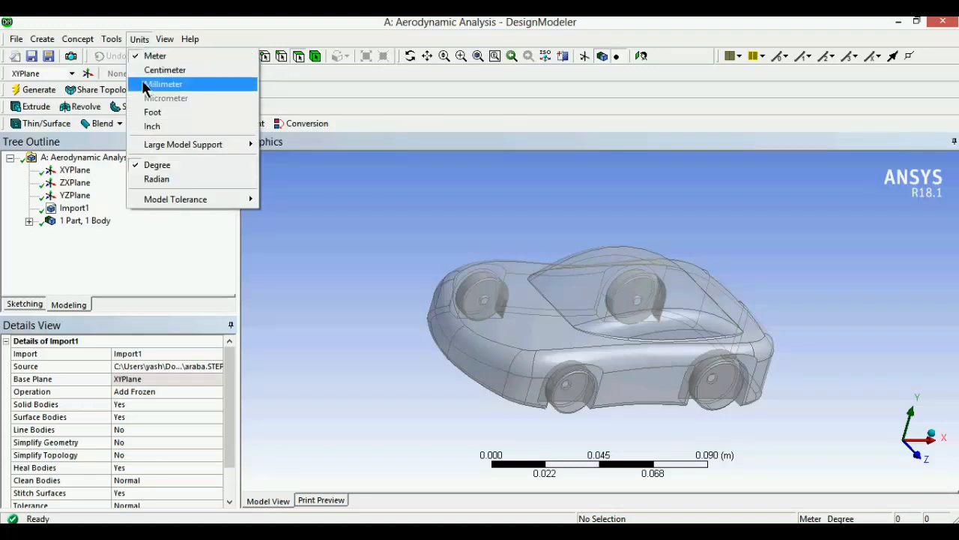
click(147, 85)
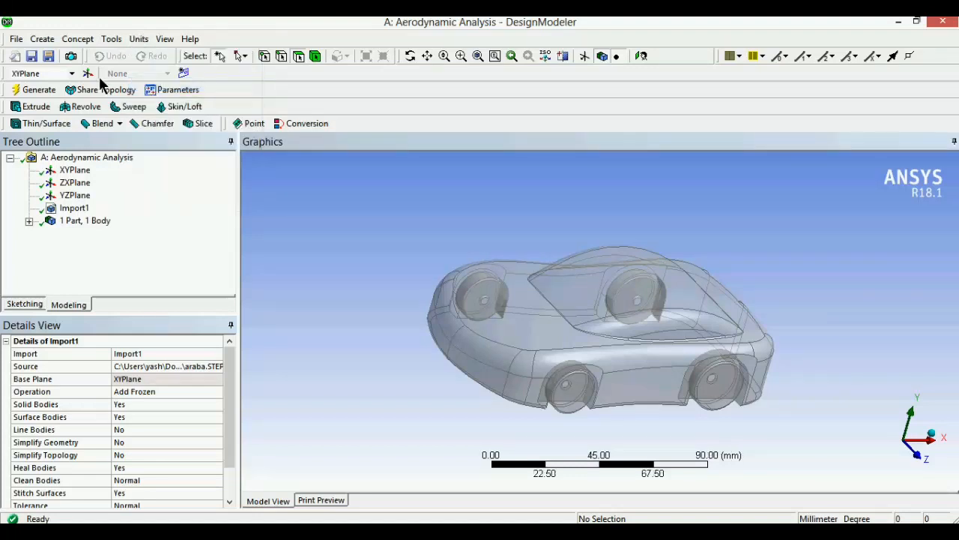
Generate a box-shaped enclosure around the car with non-uniform cushions of 30 mm in all six directions.
click(111, 40)
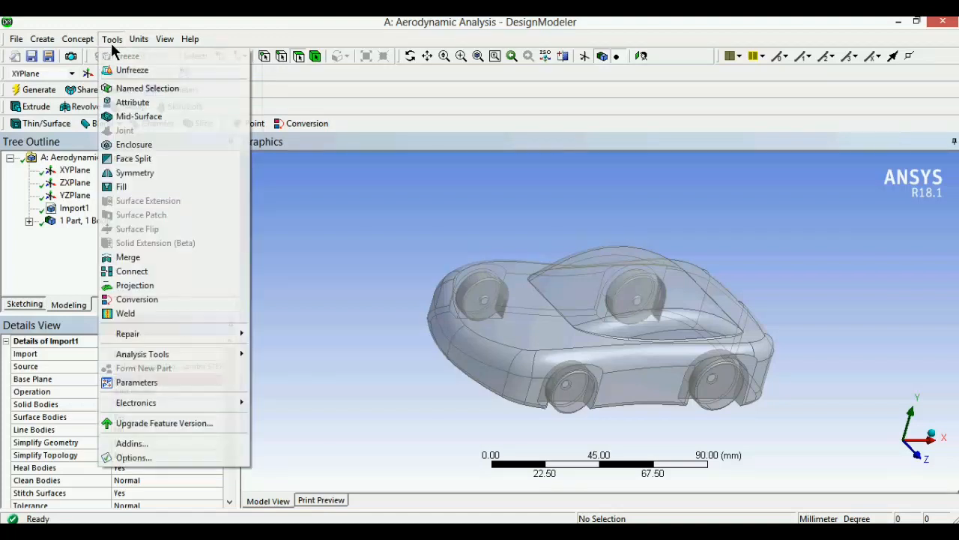
click(156, 149)
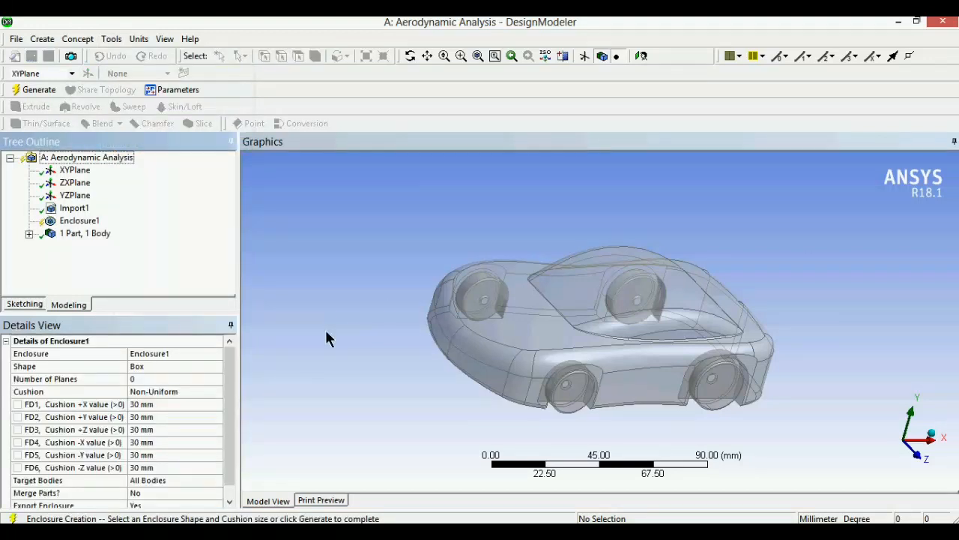
click(33, 91)
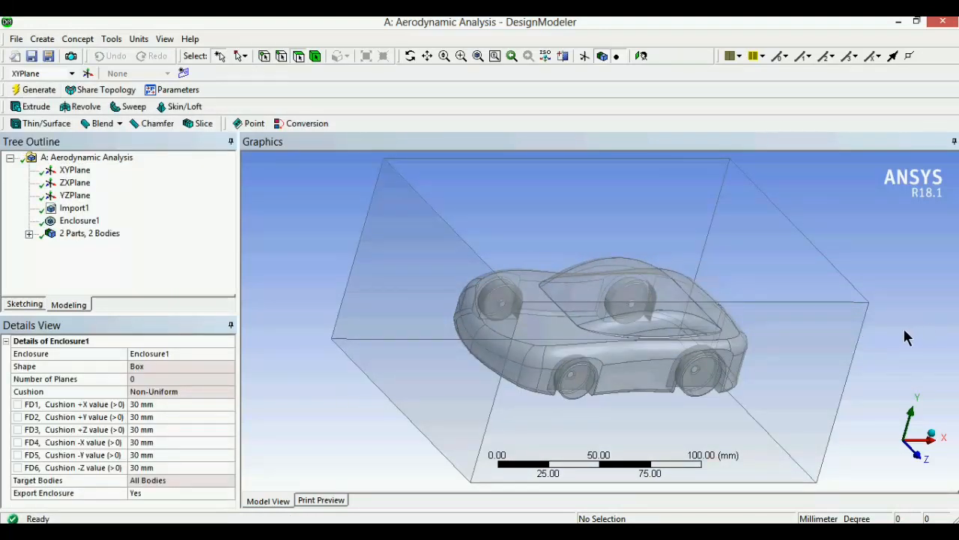
Create a Boolean feature with the Subtract operation and assign the enclosure box as its target body.
middle_drag(887, 330, 867, 330)
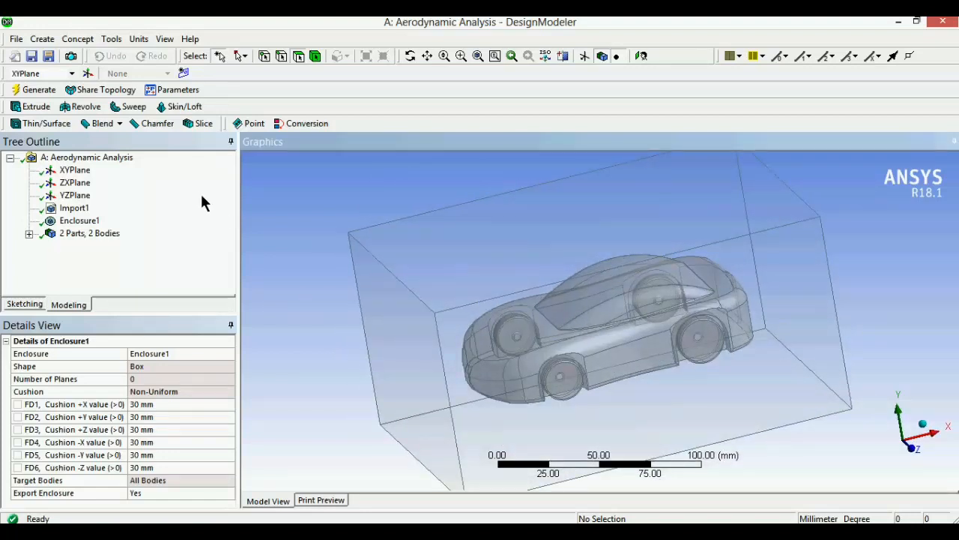
click(44, 39)
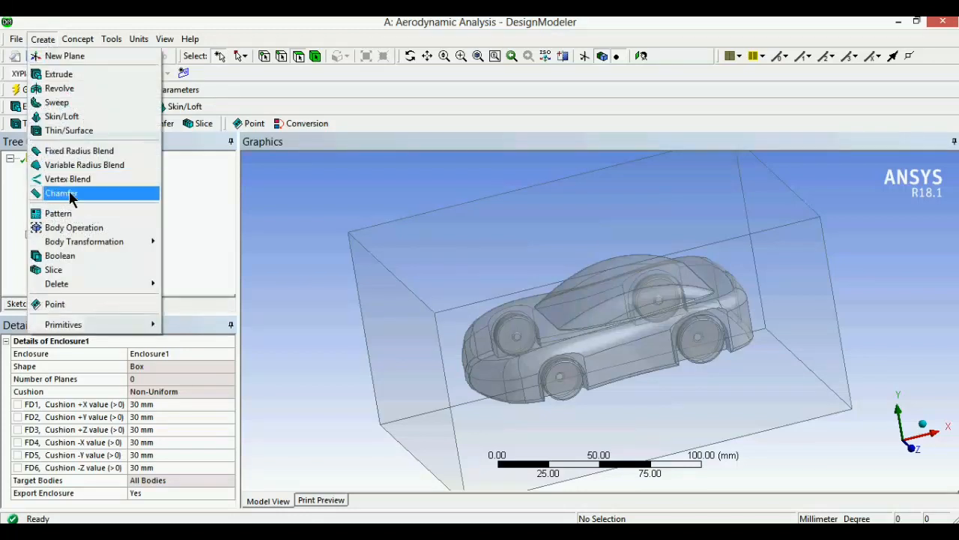
click(80, 255)
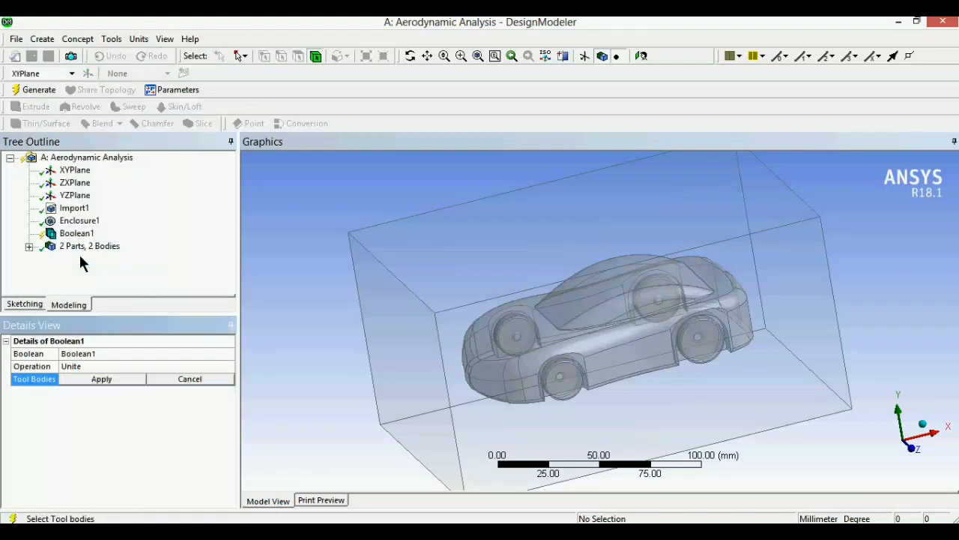
click(105, 367)
click(228, 365)
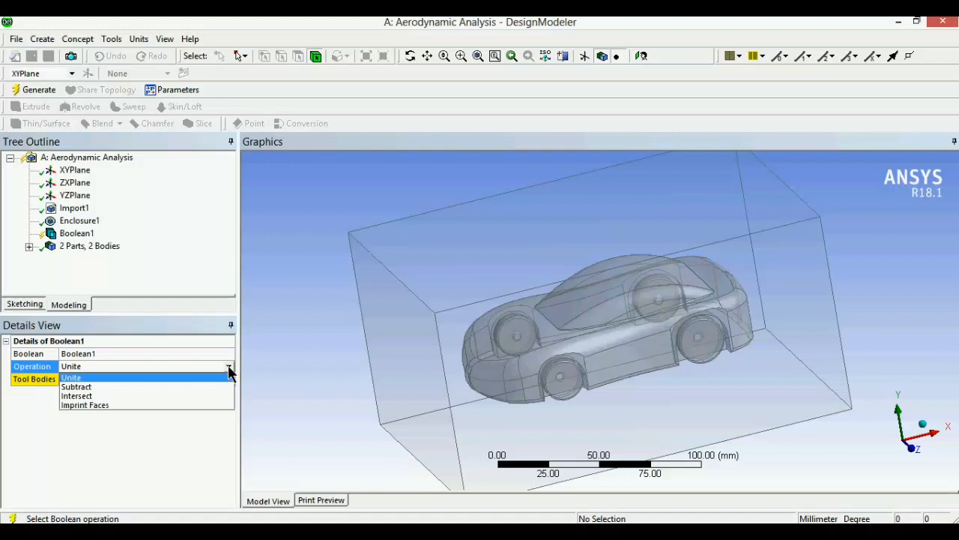
click(205, 383)
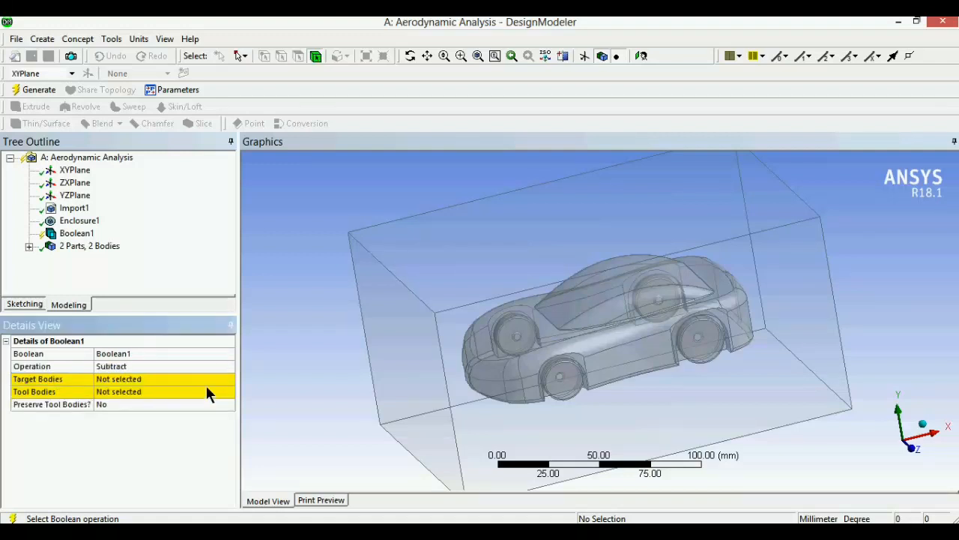
click(154, 379)
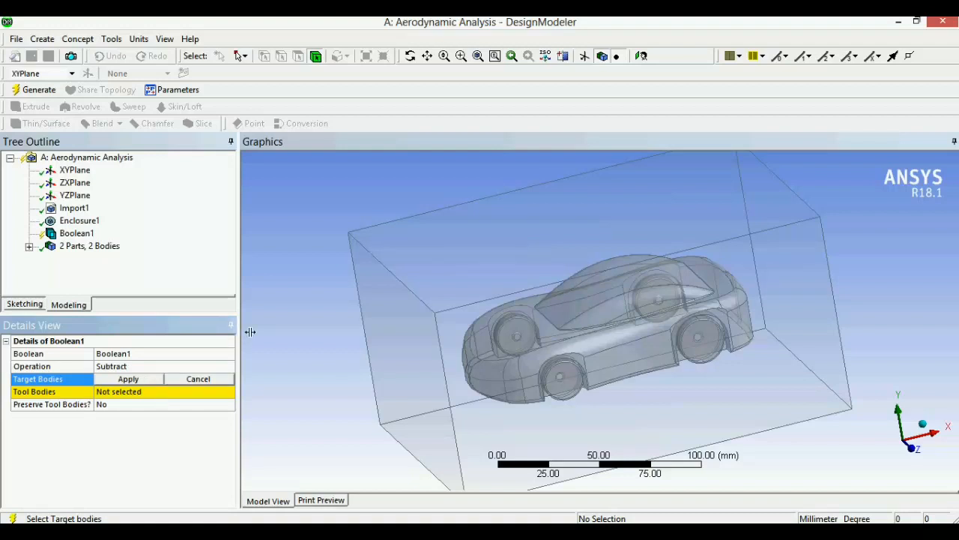
click(388, 290)
click(129, 378)
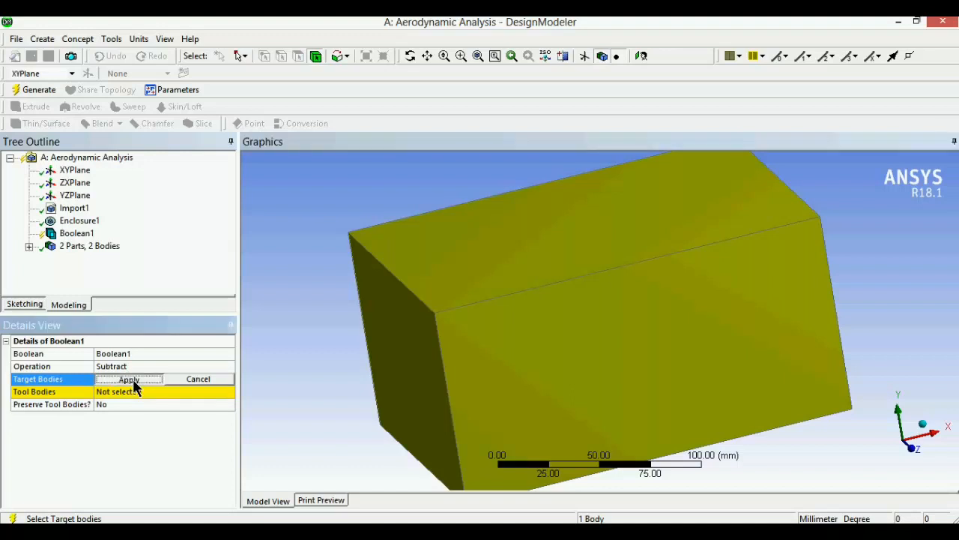
Assign the car inside the enclosure as the tool body and generate the Boolean subtraction.
click(135, 394)
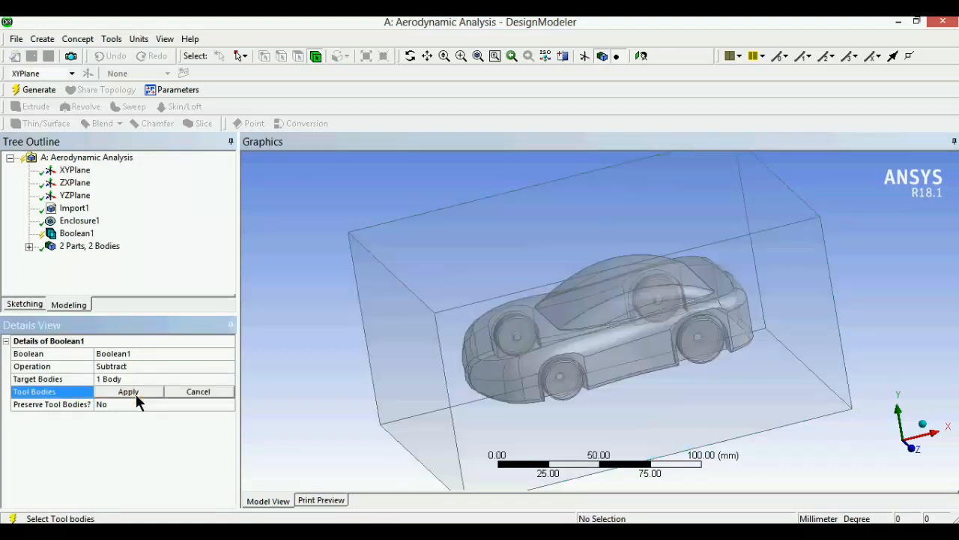
click(548, 358)
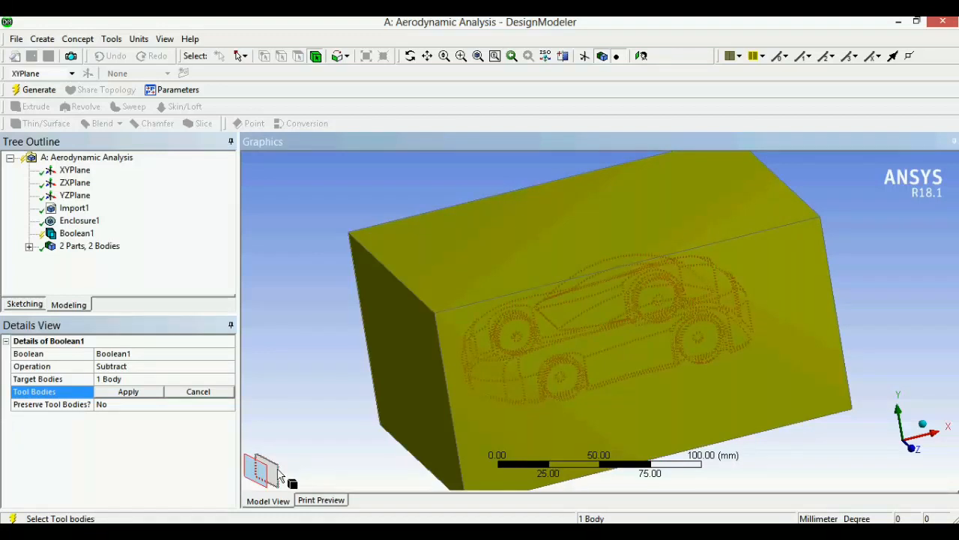
click(277, 472)
click(136, 392)
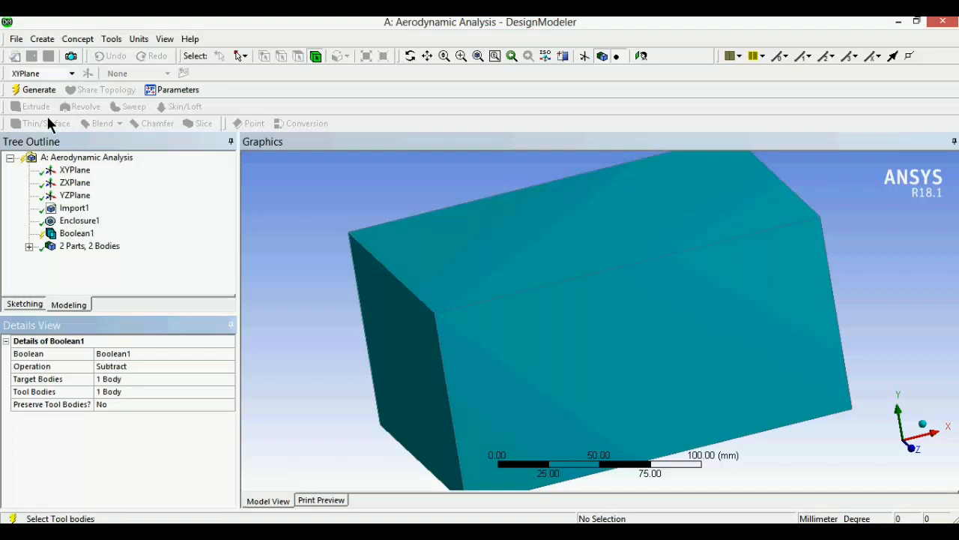
click(38, 91)
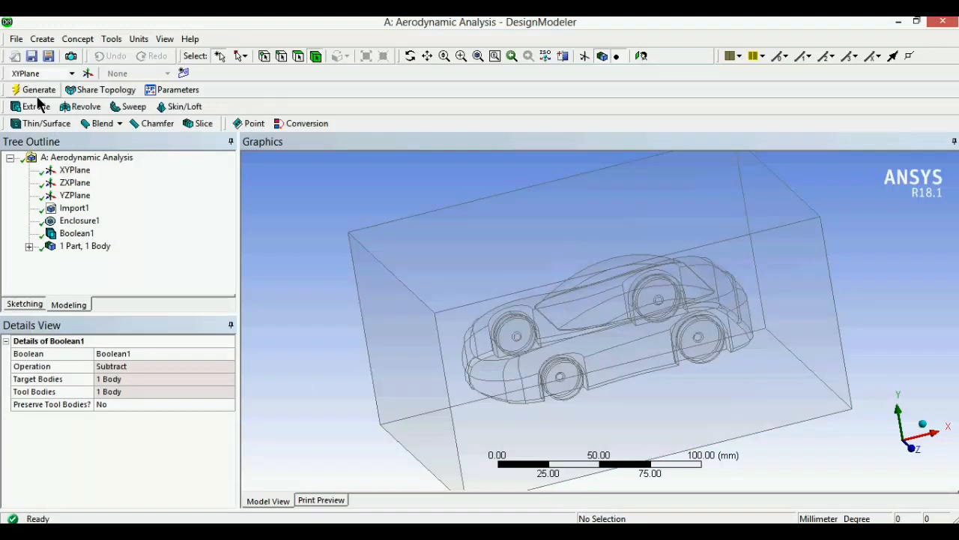
Create a named selection called Inlet from the enclosure face in front of the car and generate it.
click(301, 249)
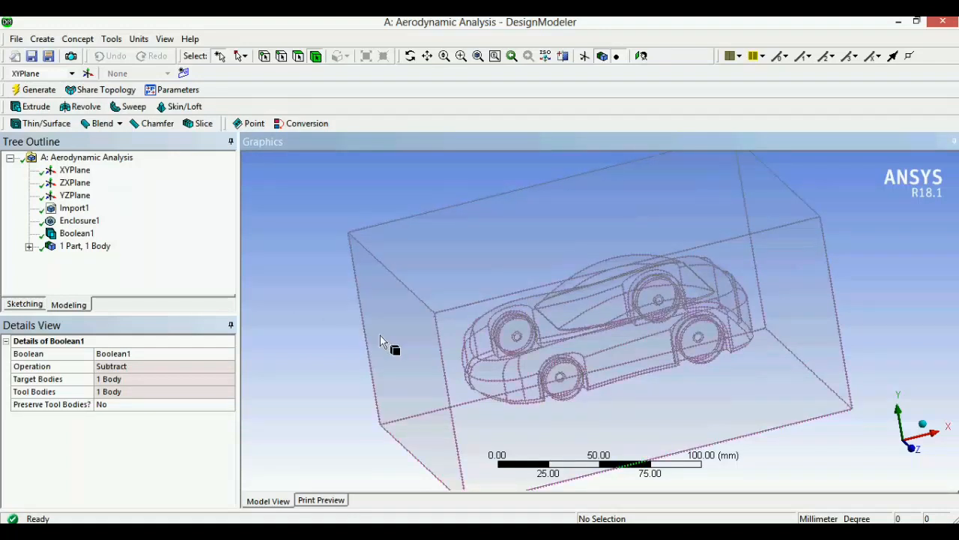
click(380, 335)
click(289, 276)
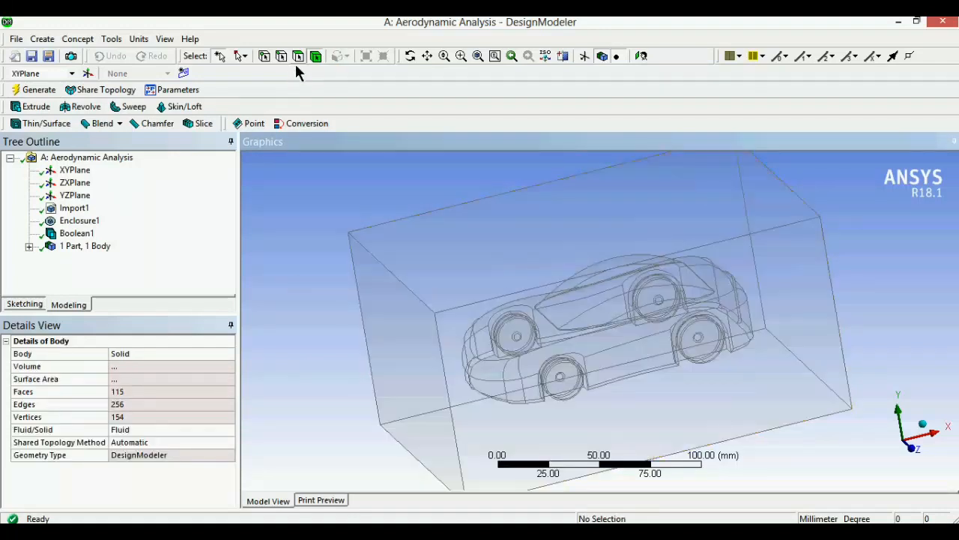
click(402, 359)
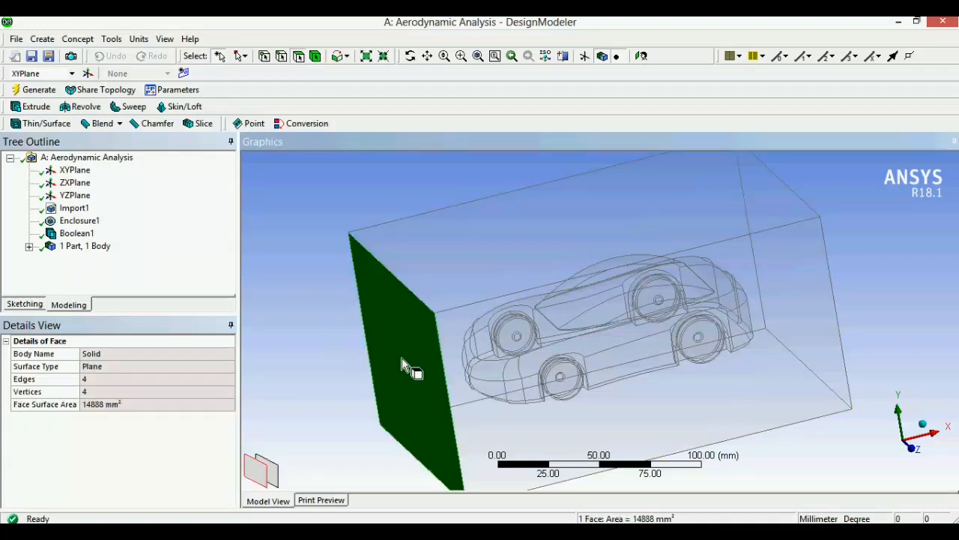
right_click(402, 358)
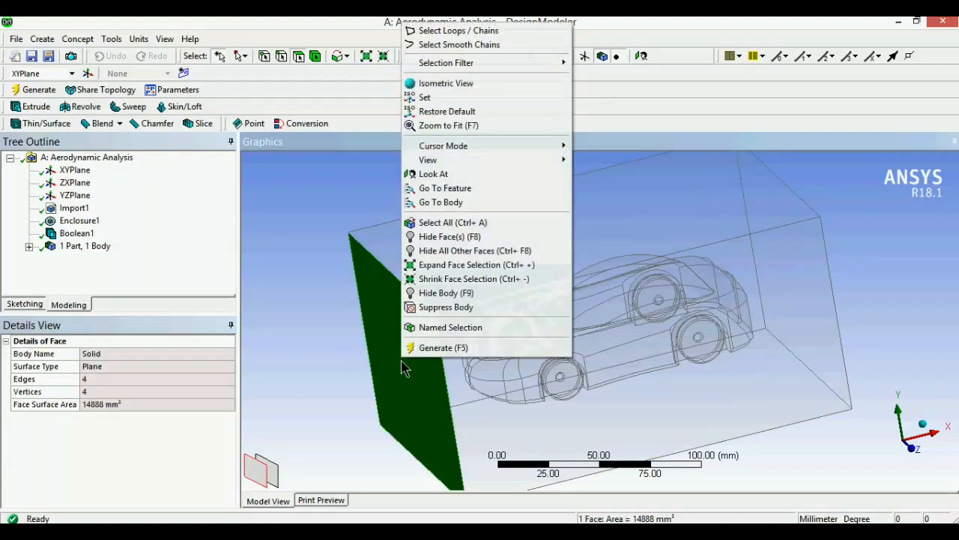
click(446, 327)
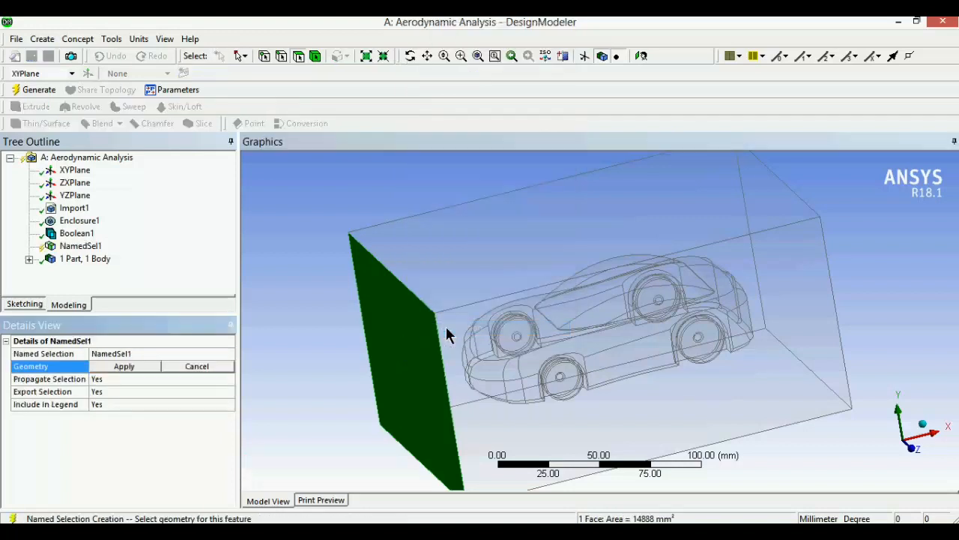
click(135, 364)
click(137, 350)
double_click(149, 360)
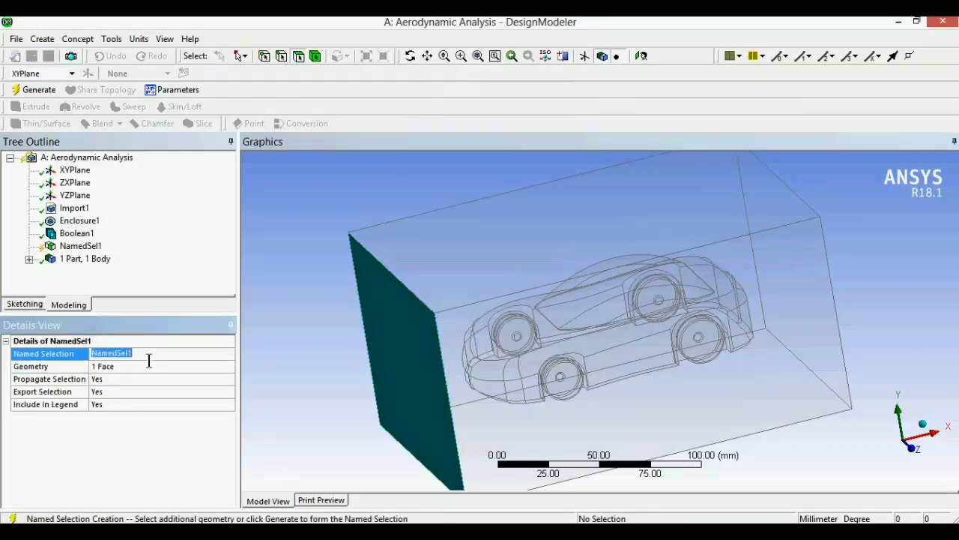
text(Inlet)
key(Return)
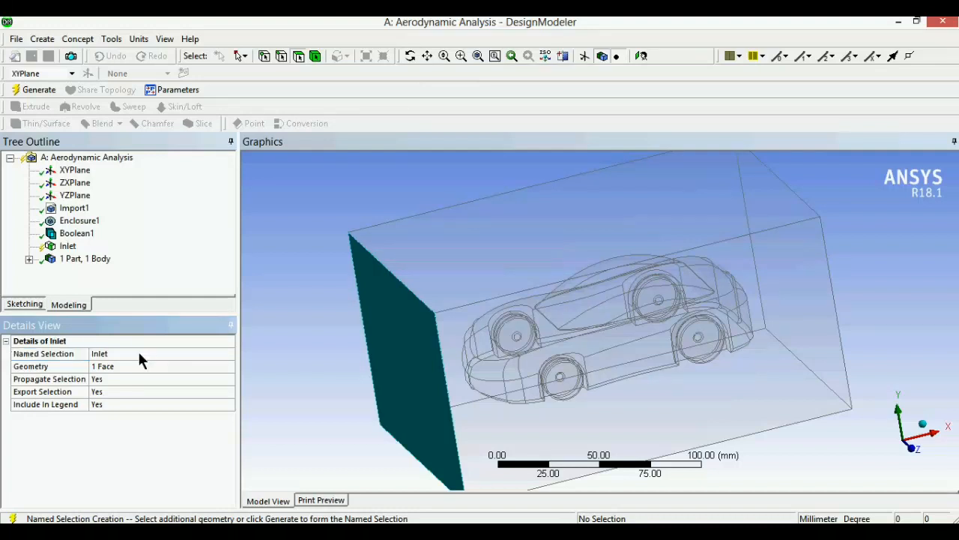
click(20, 94)
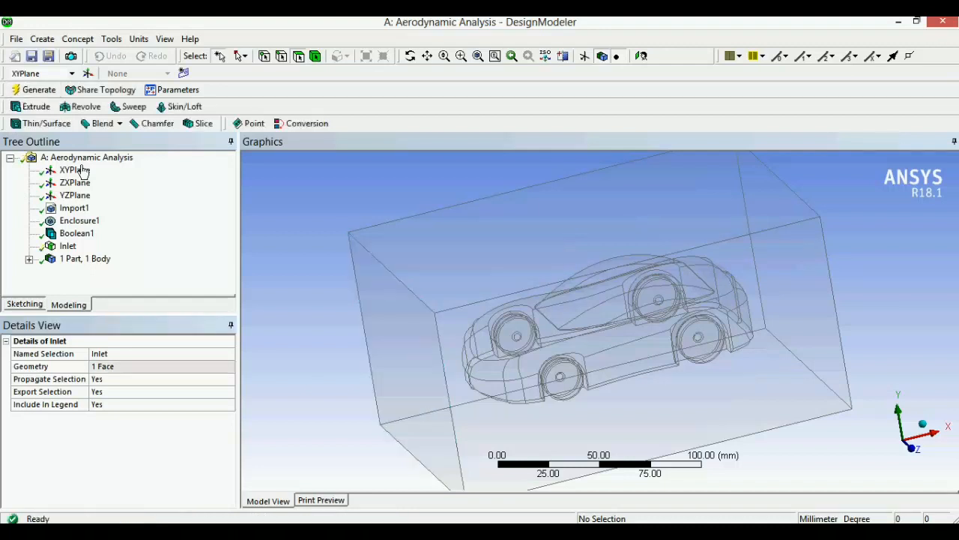
Create a named selection called Exit from the enclosure face behind the car, opposite the inlet, and generate it.
middle_drag(834, 342, 724, 354)
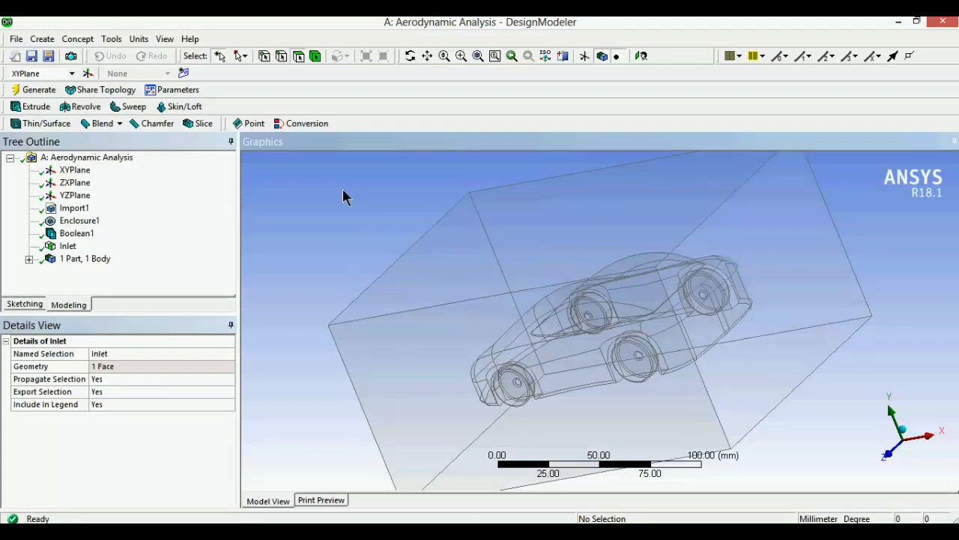
click(788, 315)
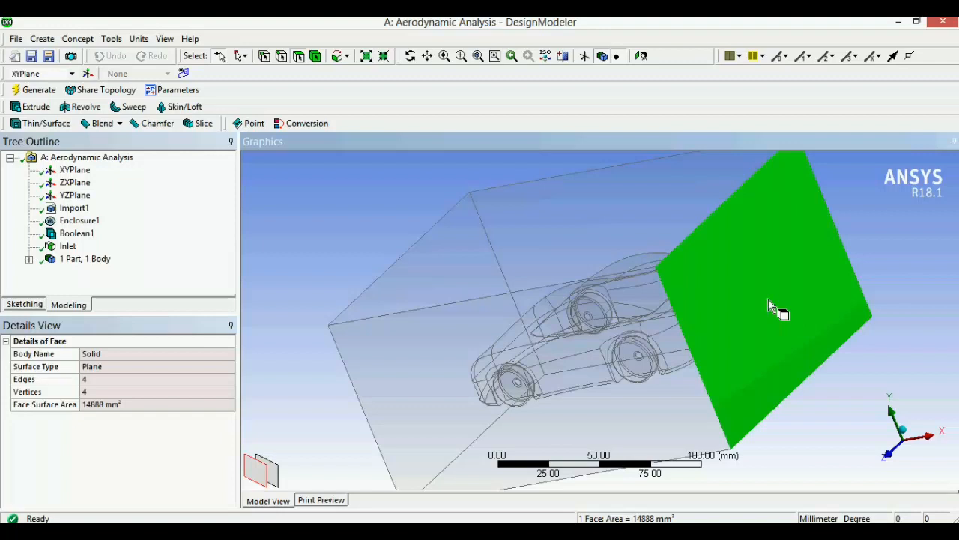
right_click(768, 299)
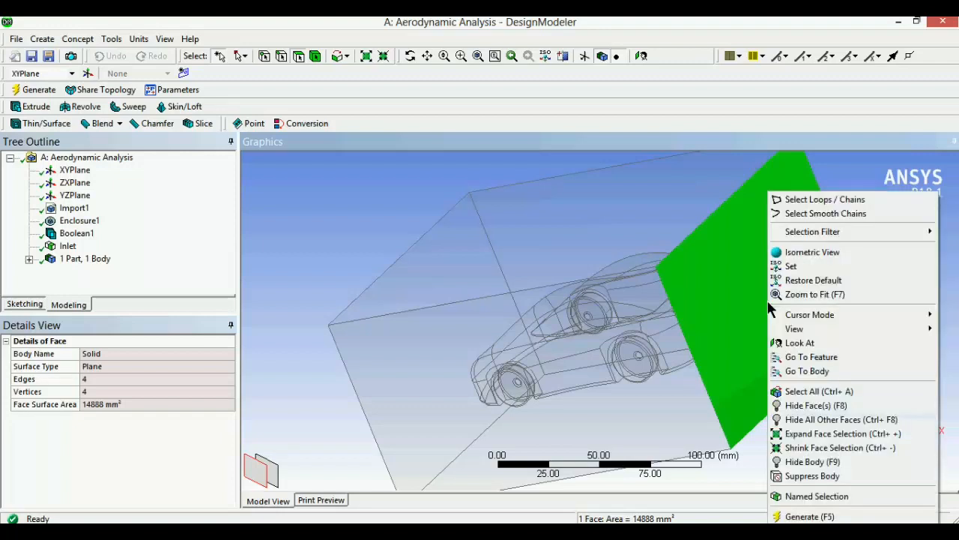
click(799, 497)
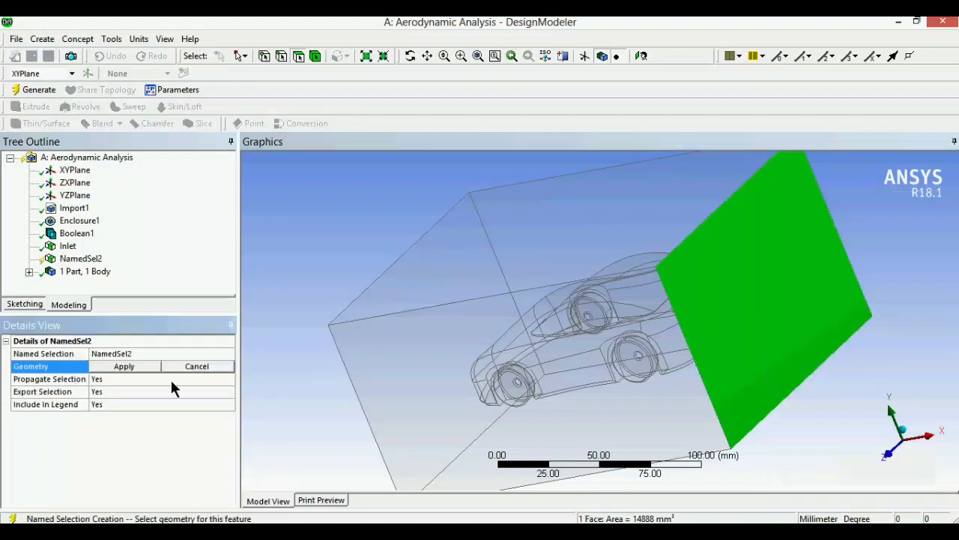
click(124, 367)
click(144, 356)
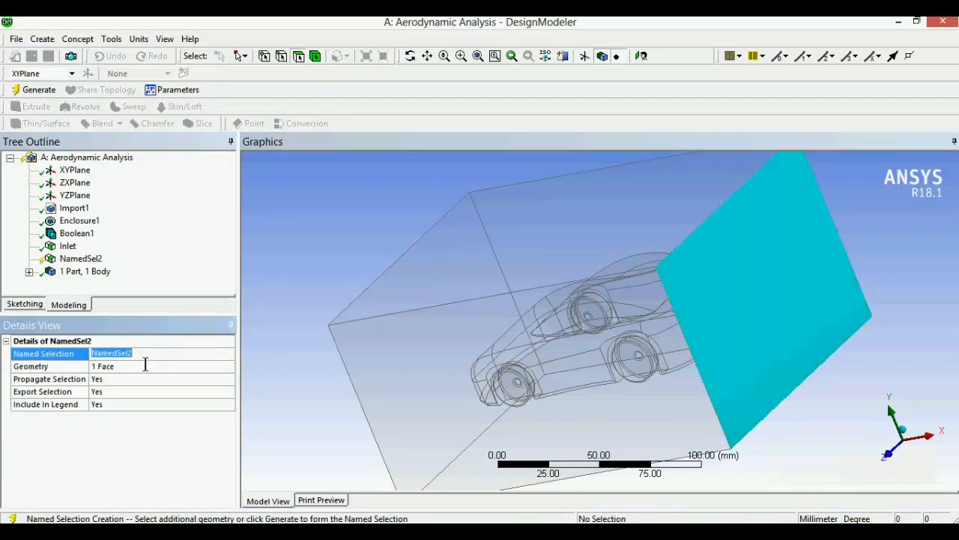
text(Exit)
key(Return)
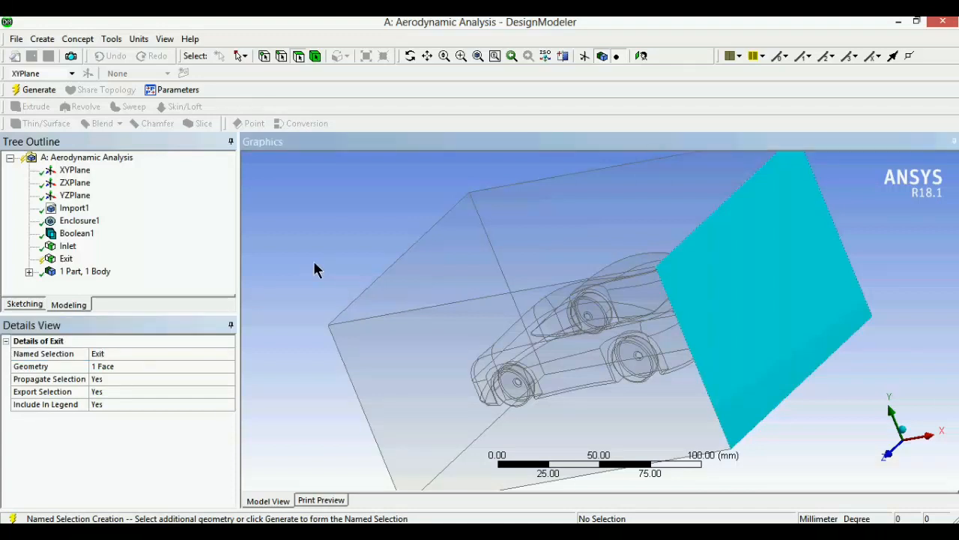
click(32, 89)
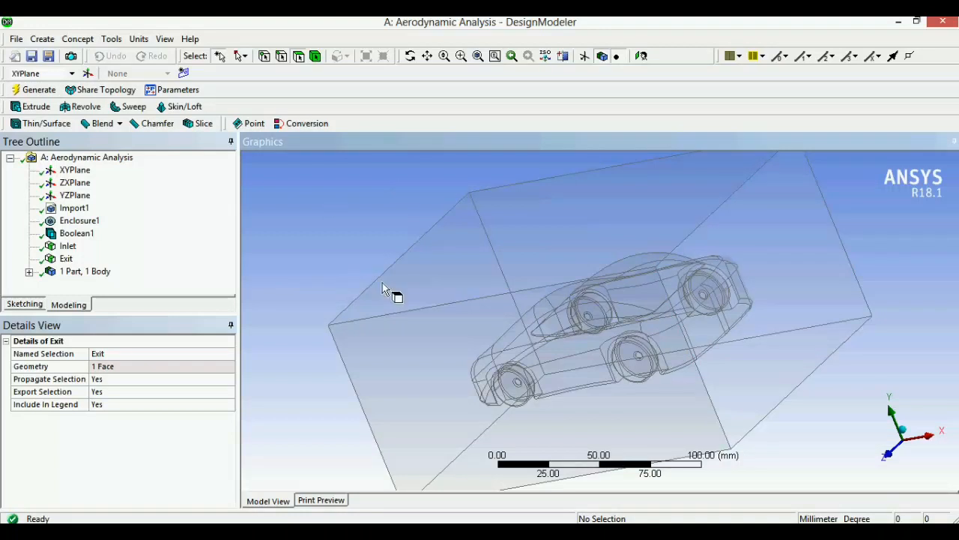
Create a named selection called Wall from the four remaining outer faces of the enclosure and generate it.
scroll(400, 279, up, 2)
scroll(399, 278, down, 3)
middle_drag(400, 278, 433, 335)
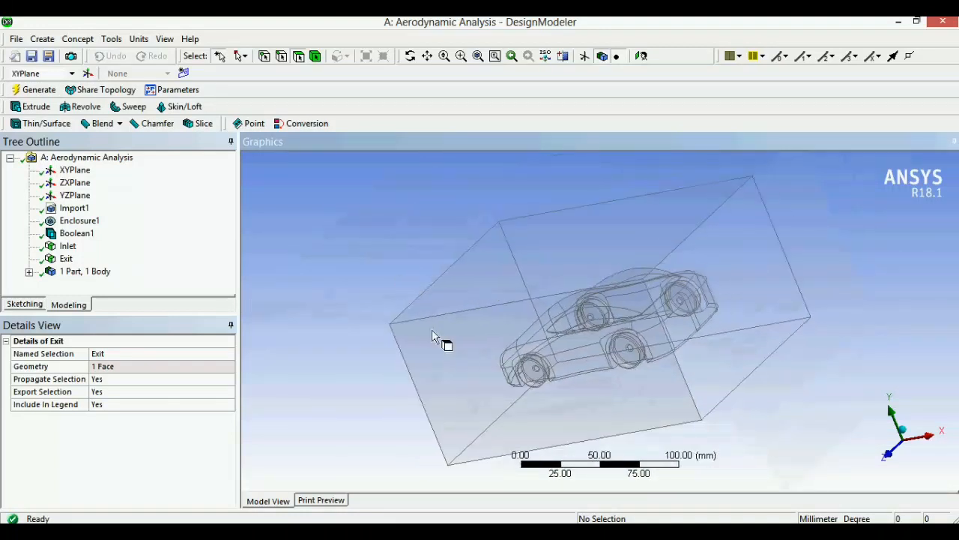
click(448, 352)
ctrl+click(543, 269)
middle_drag(634, 336, 472, 321)
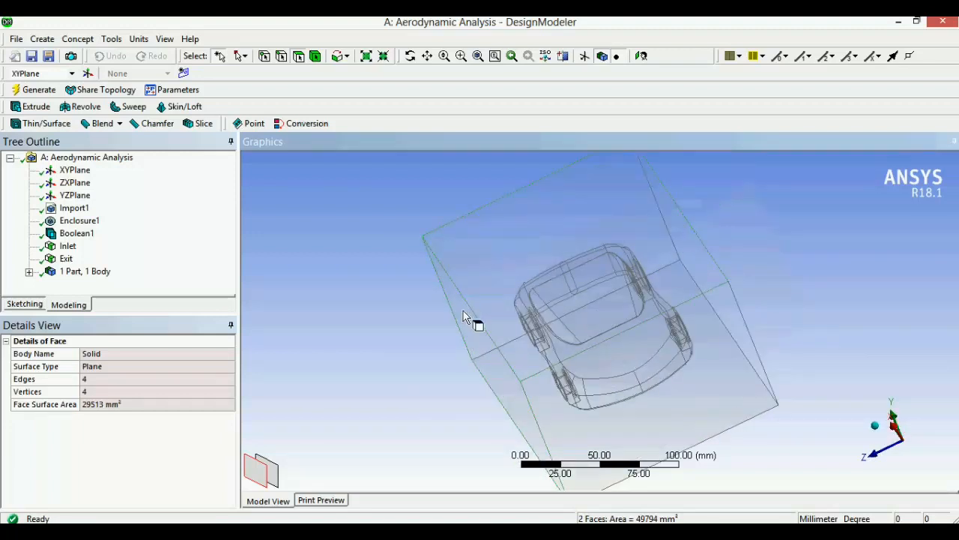
ctrl+click(616, 370)
ctrl+click(735, 320)
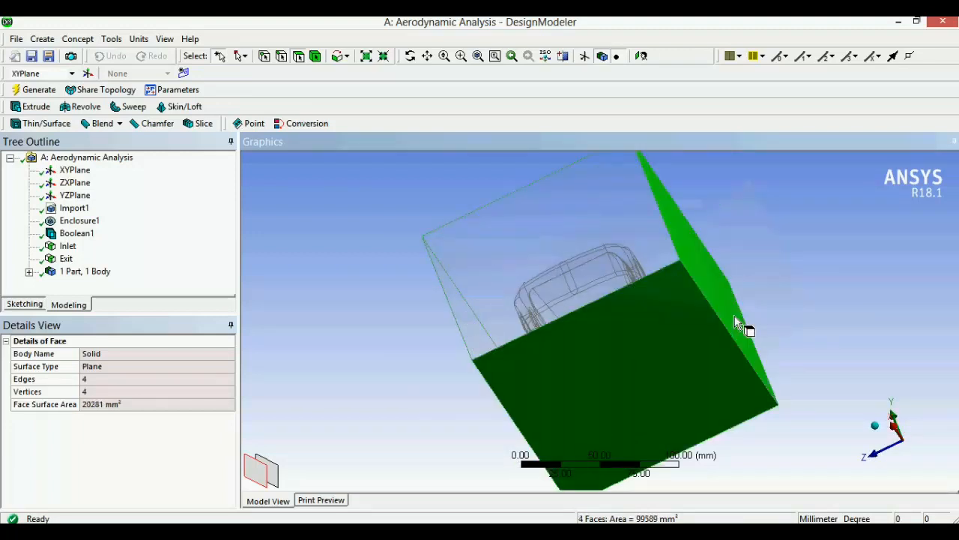
right_click(739, 320)
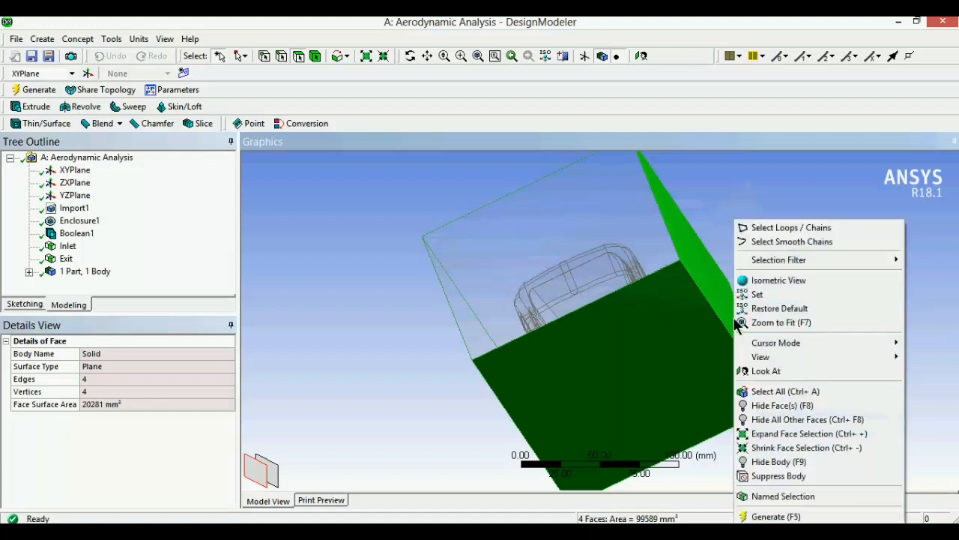
click(782, 496)
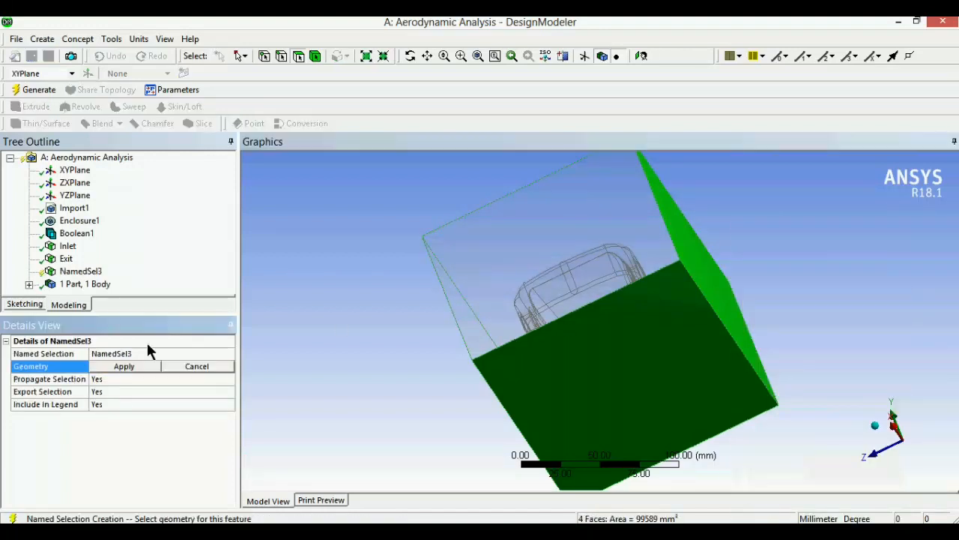
click(123, 366)
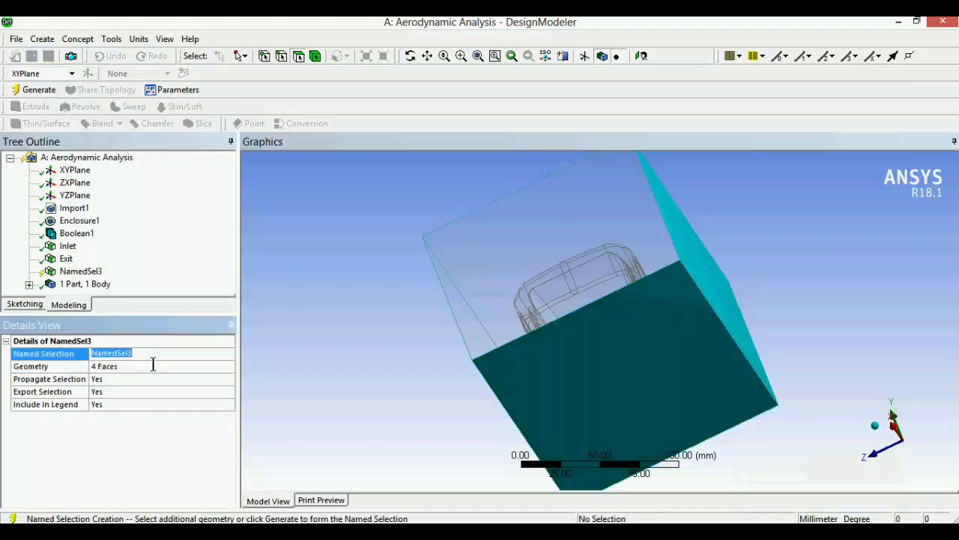
text(Wall)
key(Return)
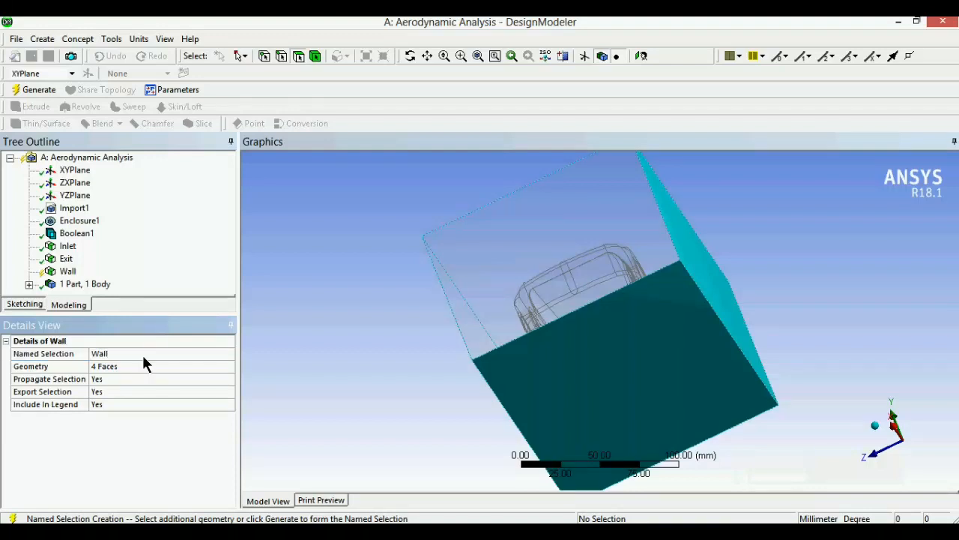
click(34, 91)
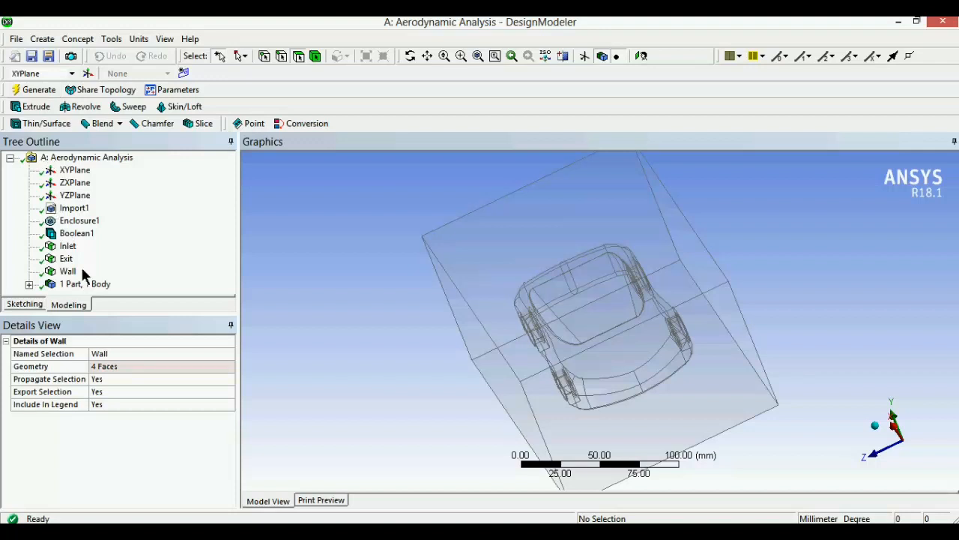
click(78, 286)
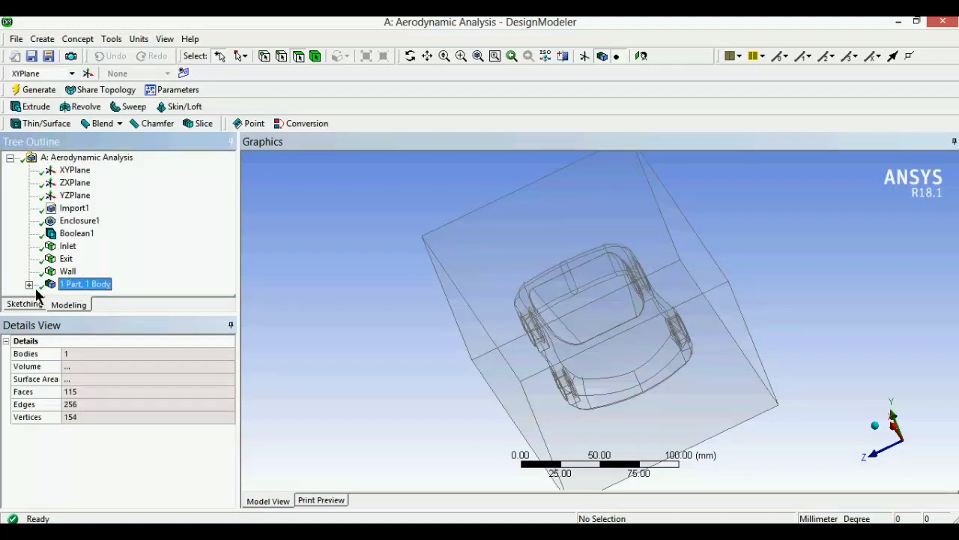
click(29, 285)
click(87, 286)
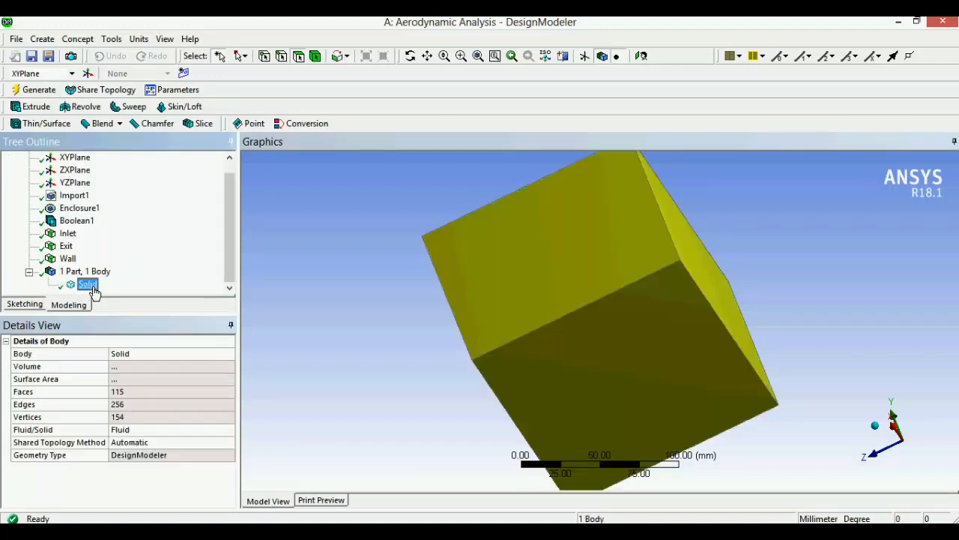
click(389, 302)
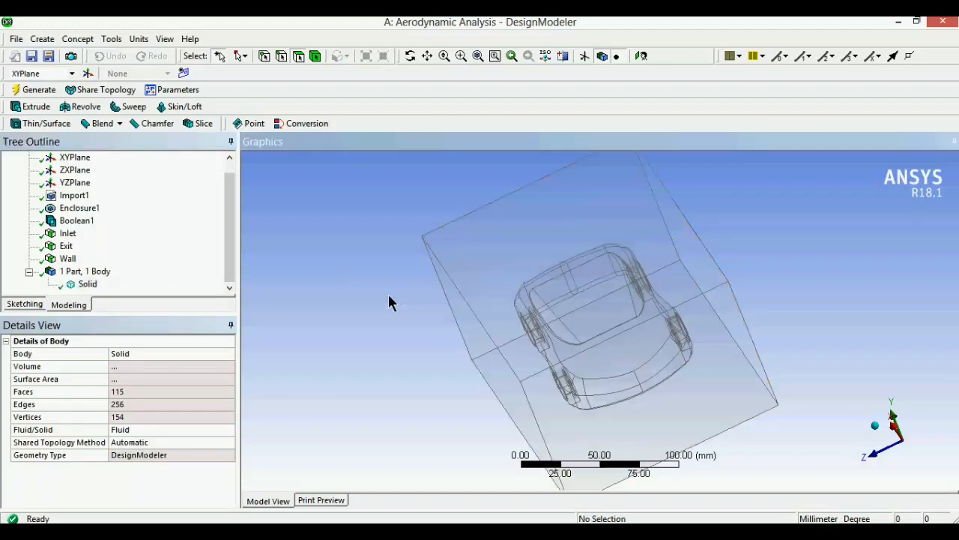
Close DesignModeler and open the Mesh component of the Aerodynamic Analysis system from Workbench.
click(16, 38)
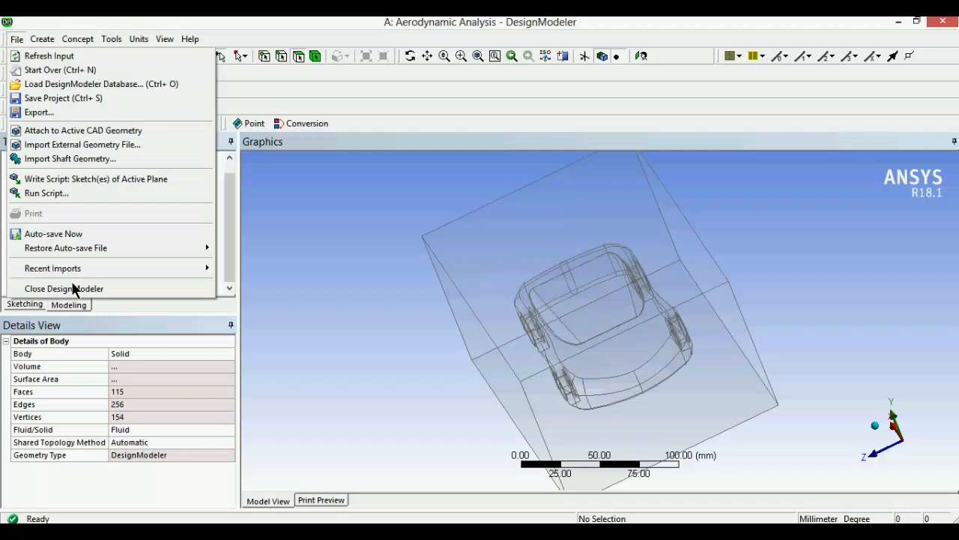
key(Escape)
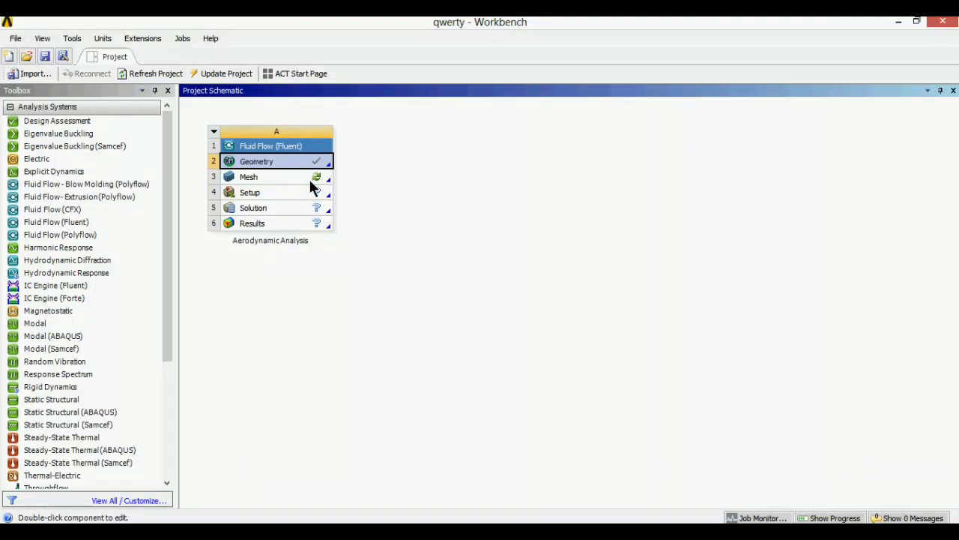
double_click(311, 180)
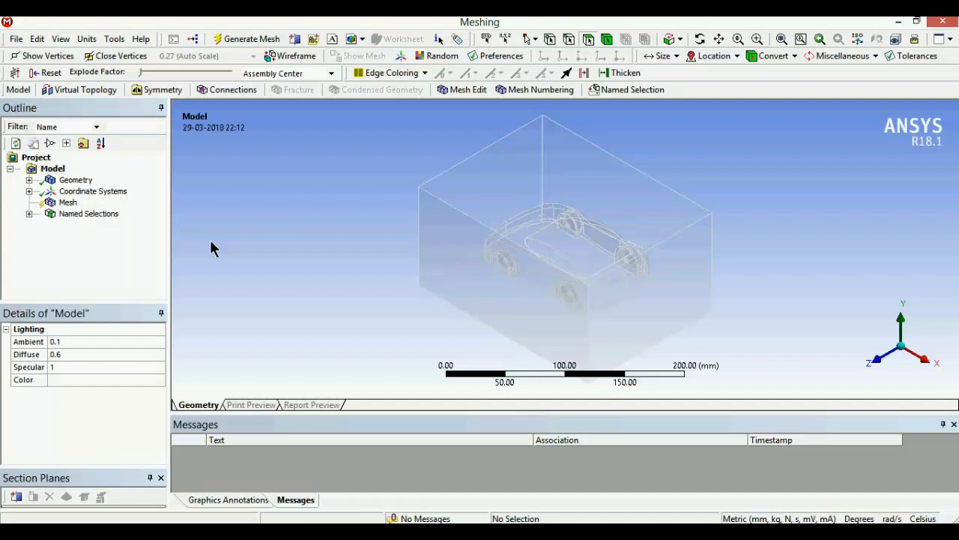
Set the mesh Relevance to -100 and update the mesh.
click(68, 203)
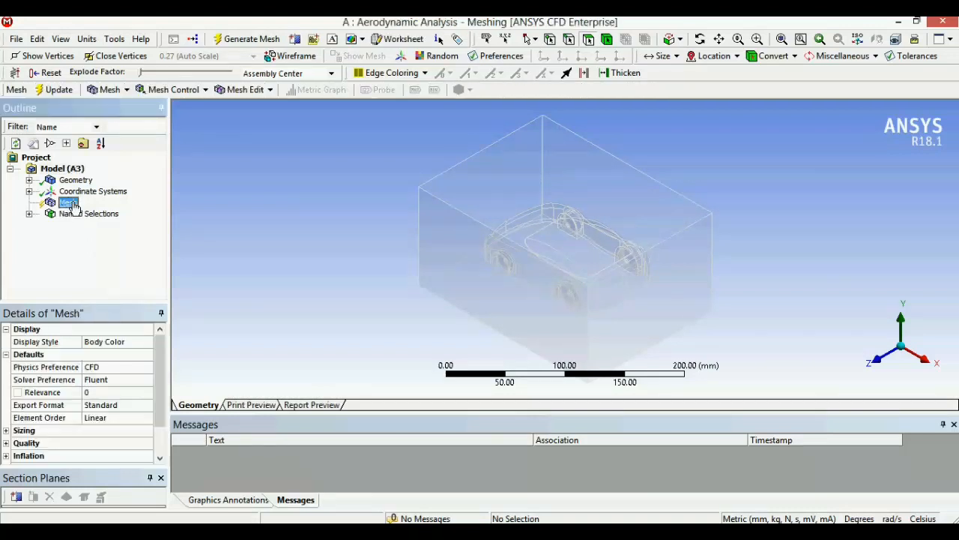
click(107, 397)
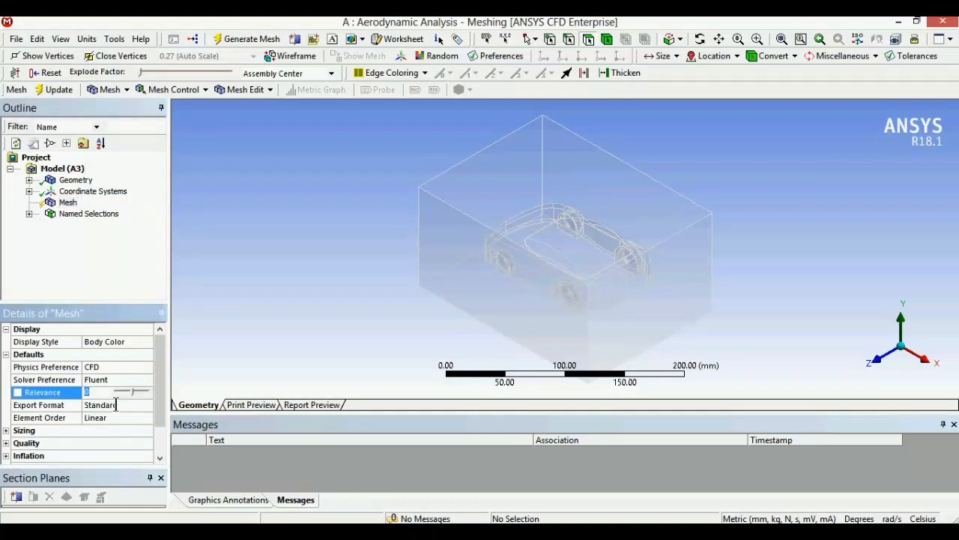
drag(133, 392, 115, 400)
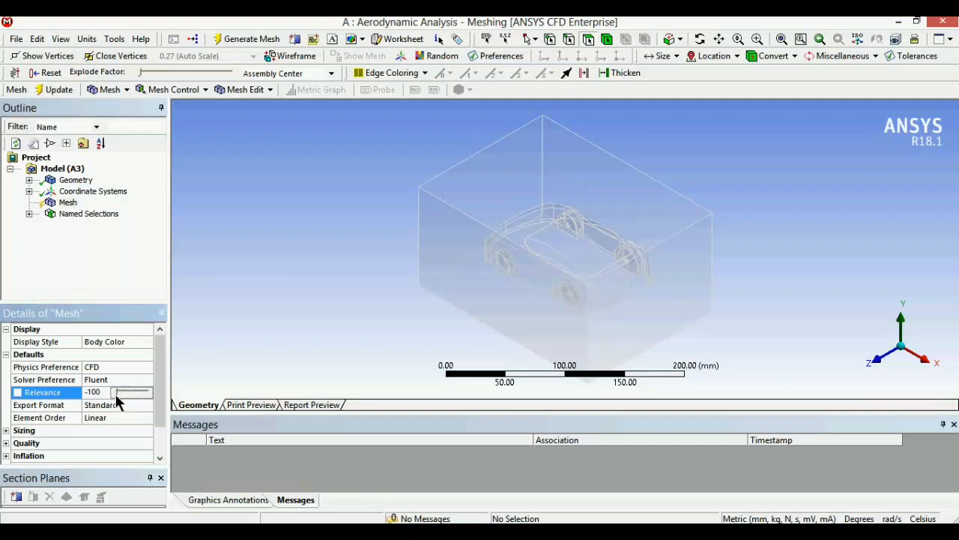
click(124, 237)
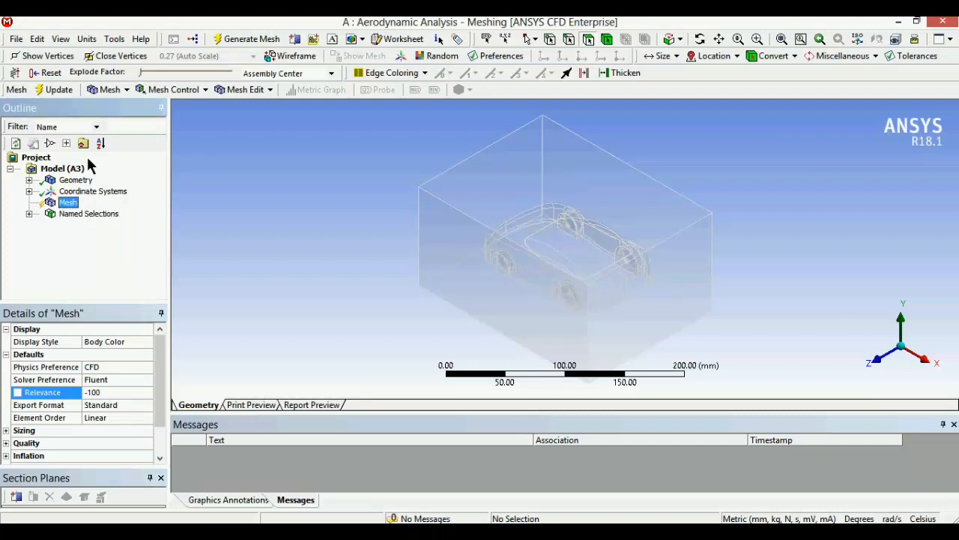
click(57, 94)
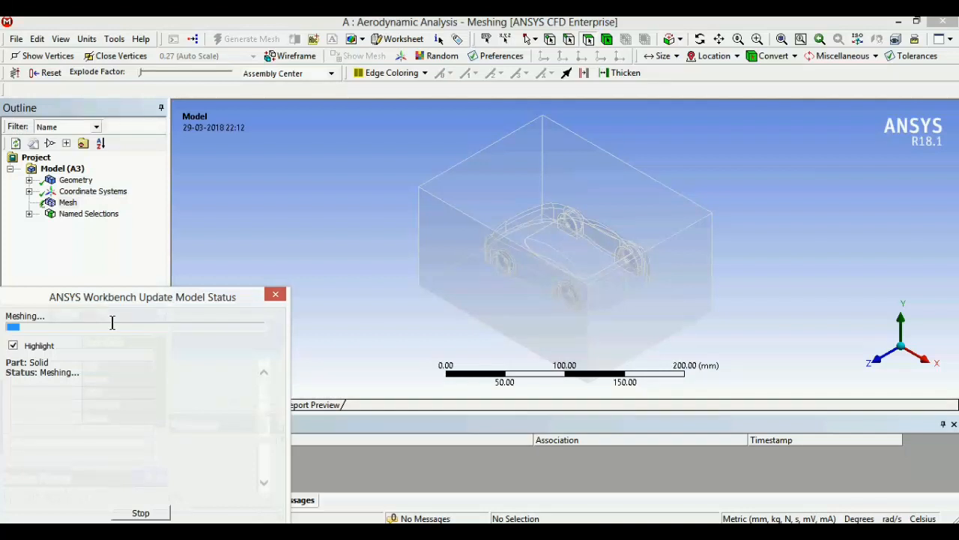
drag(132, 307, 304, 171)
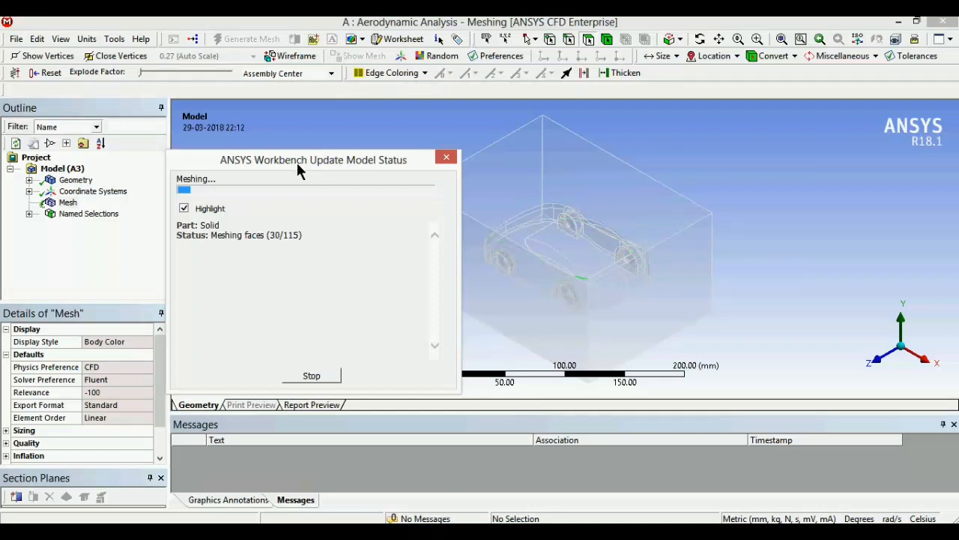
mouse_move(298, 162)
mouse_down()
mouse_move(381, 171)
mouse_move(302, 156)
mouse_up()
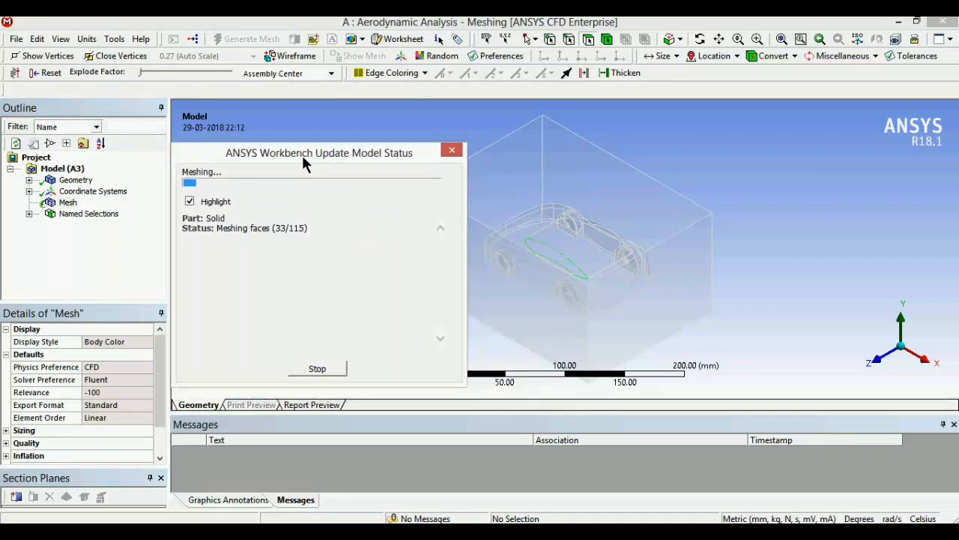
drag(317, 233, 316, 245)
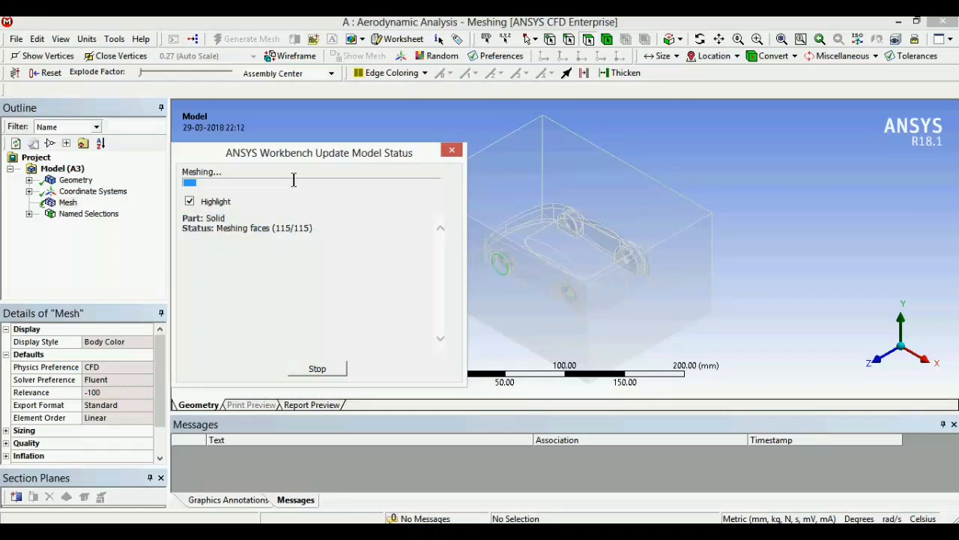
drag(281, 153, 208, 139)
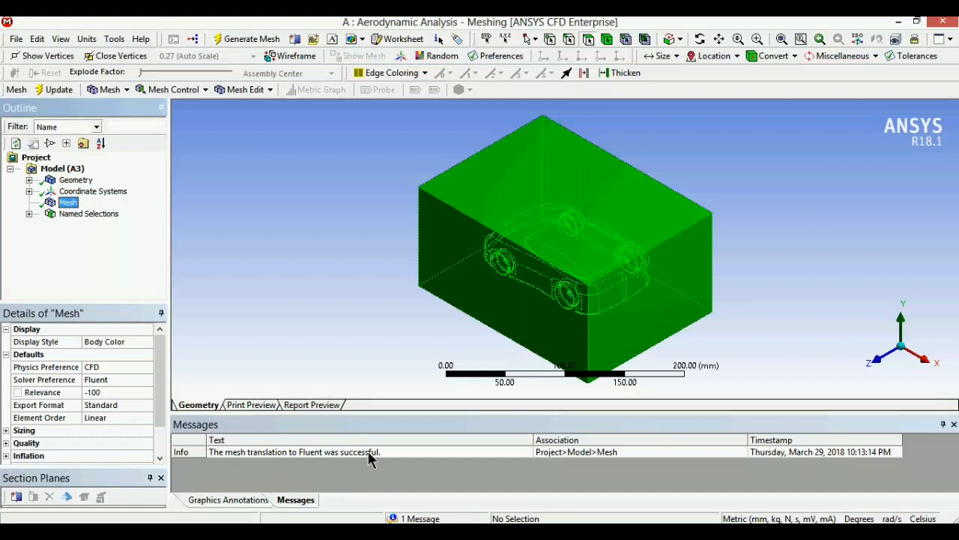
Display the generated mesh on the enclosure and close Meshing to return to Workbench.
click(75, 215)
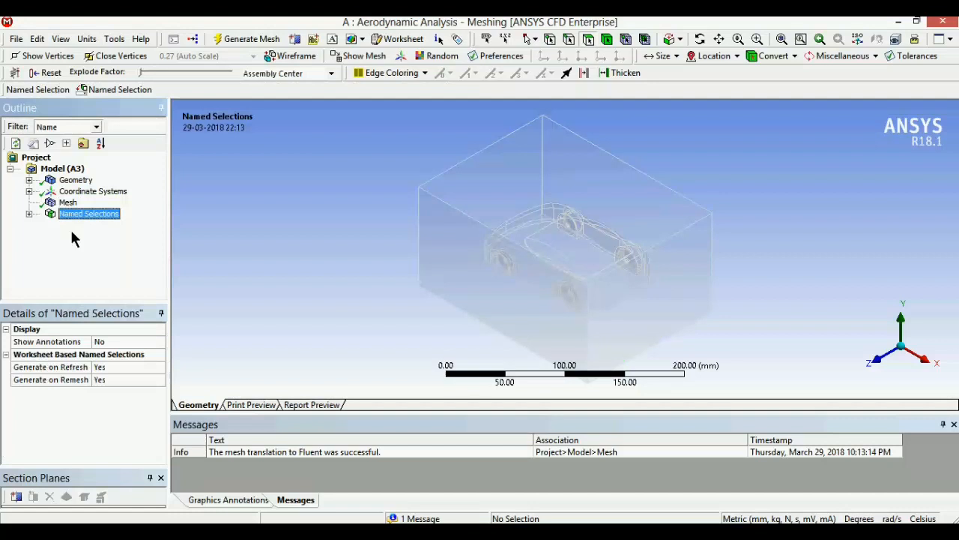
click(67, 203)
click(290, 251)
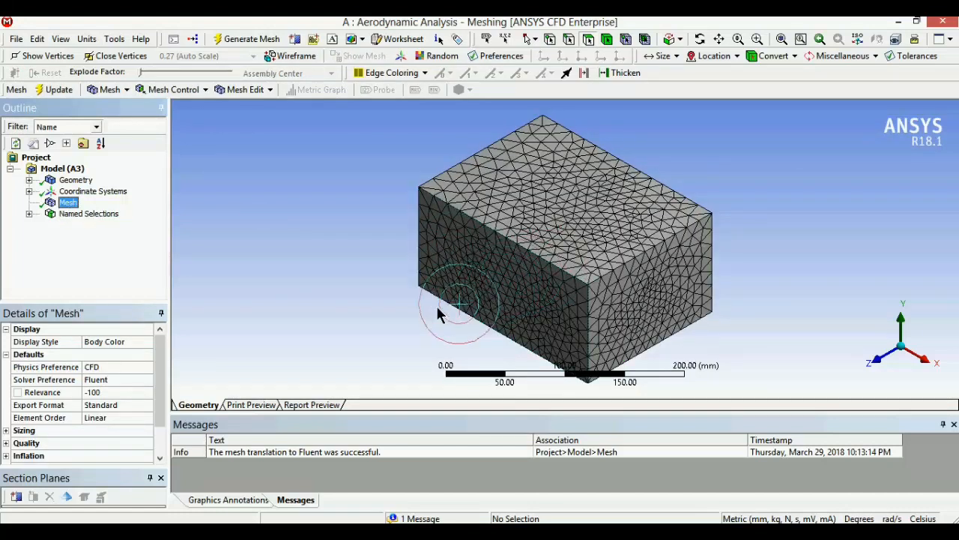
click(16, 42)
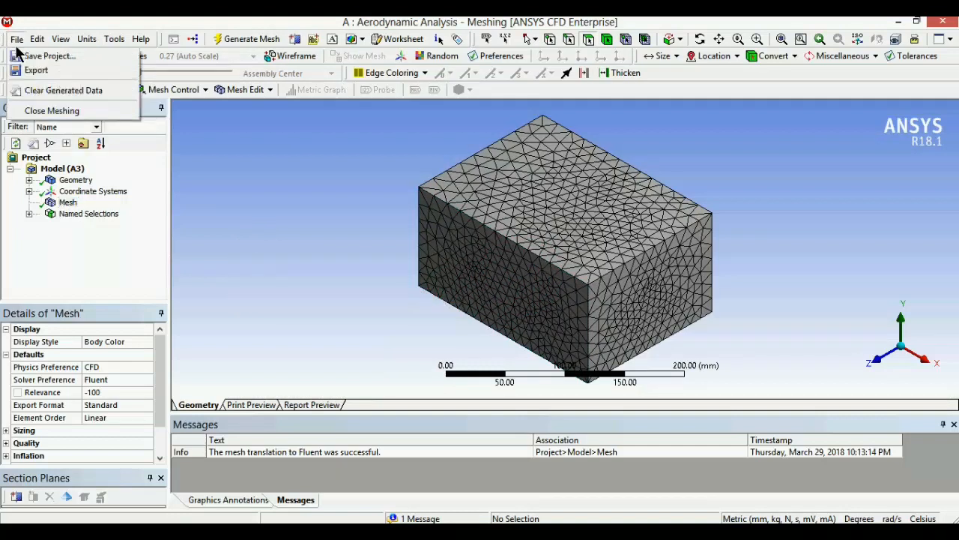
click(41, 111)
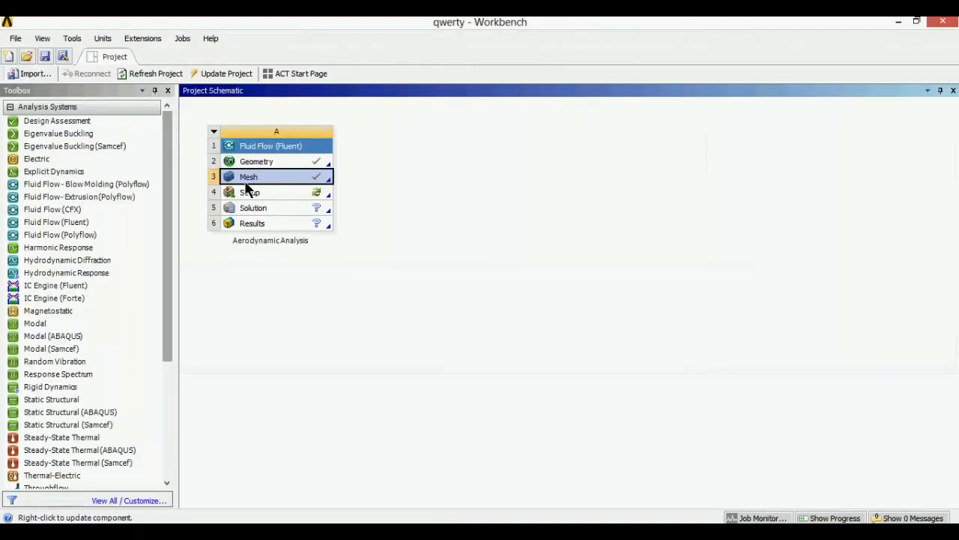
Launch Fluent from the Setup component with Double Precision enabled, maximize its window and collapse the ribbon.
double_click(314, 196)
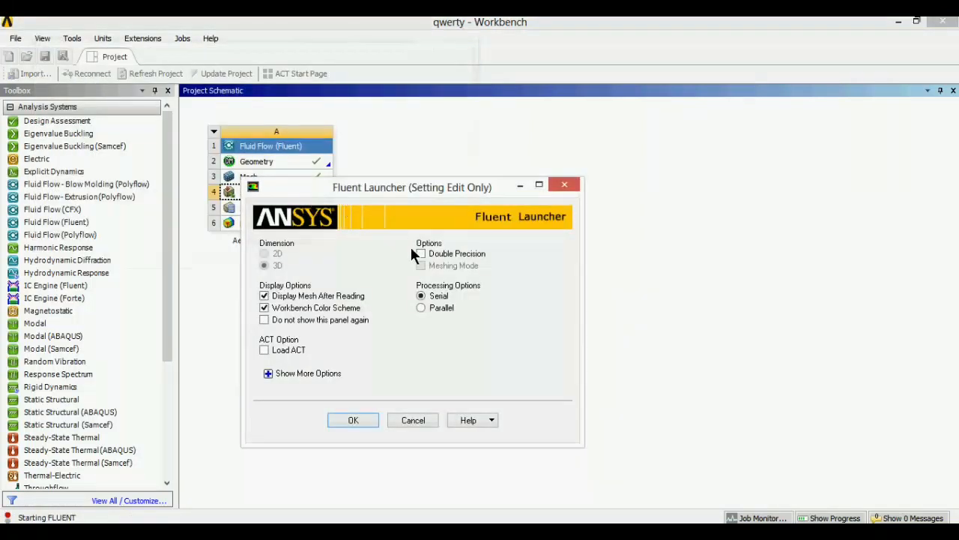
click(420, 253)
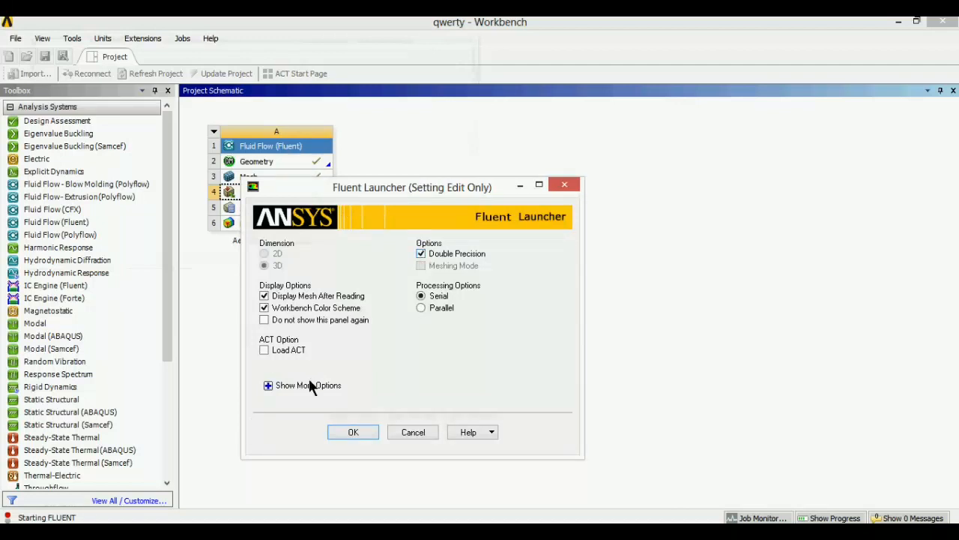
click(357, 431)
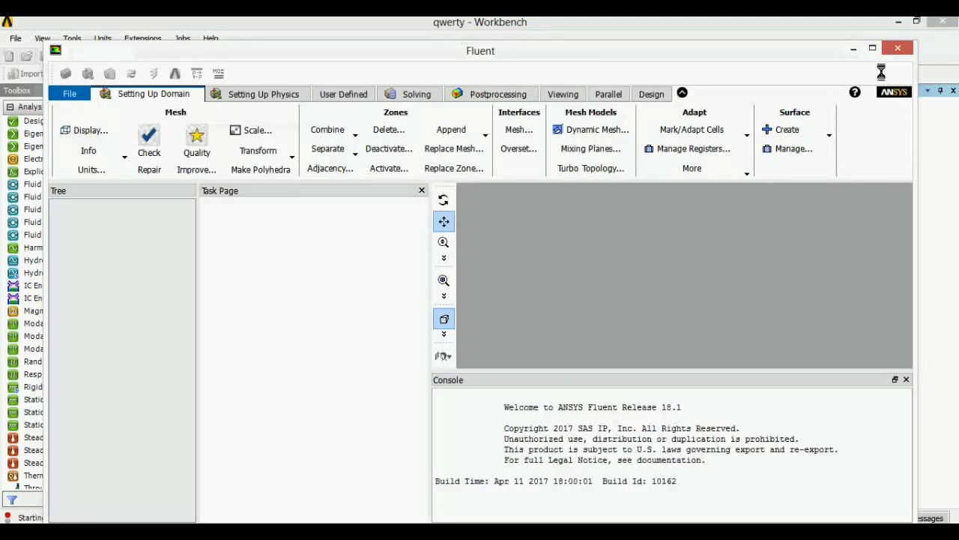
click(872, 48)
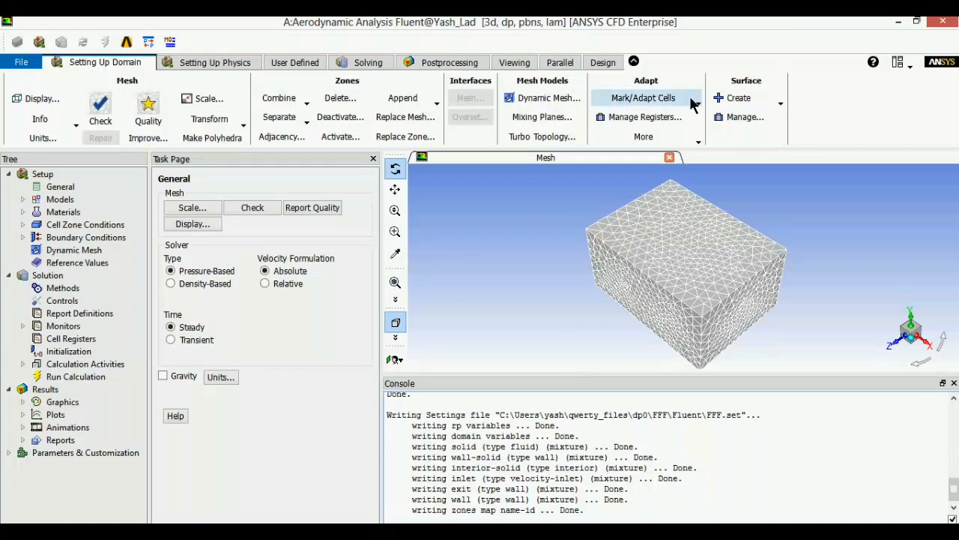
click(633, 62)
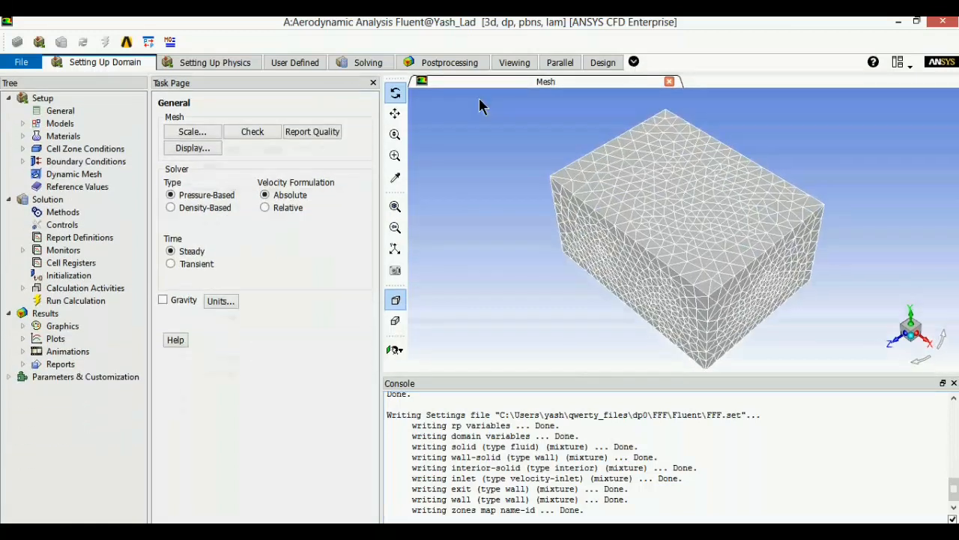
Review the general solver settings, the viscous model, the fluid material air and the cell zone conditions.
click(77, 111)
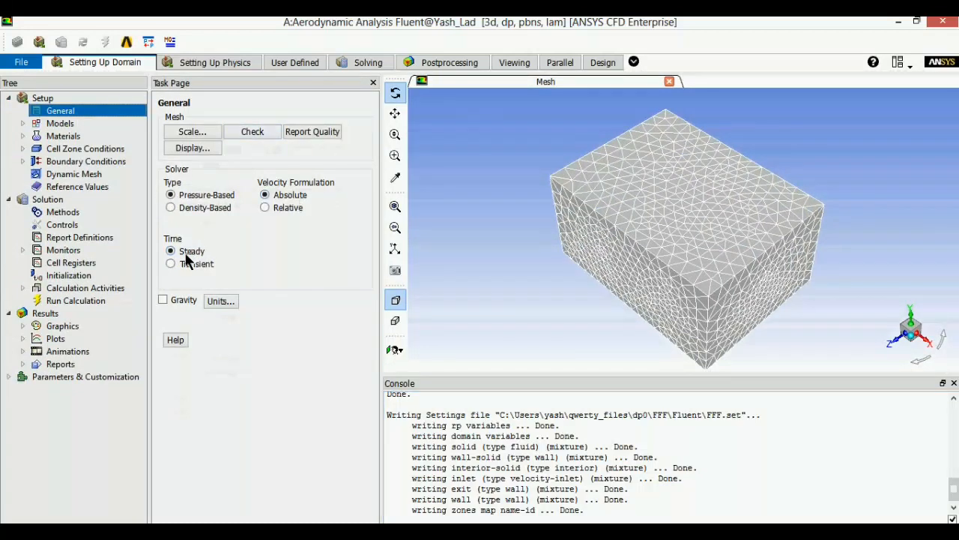
double_click(65, 124)
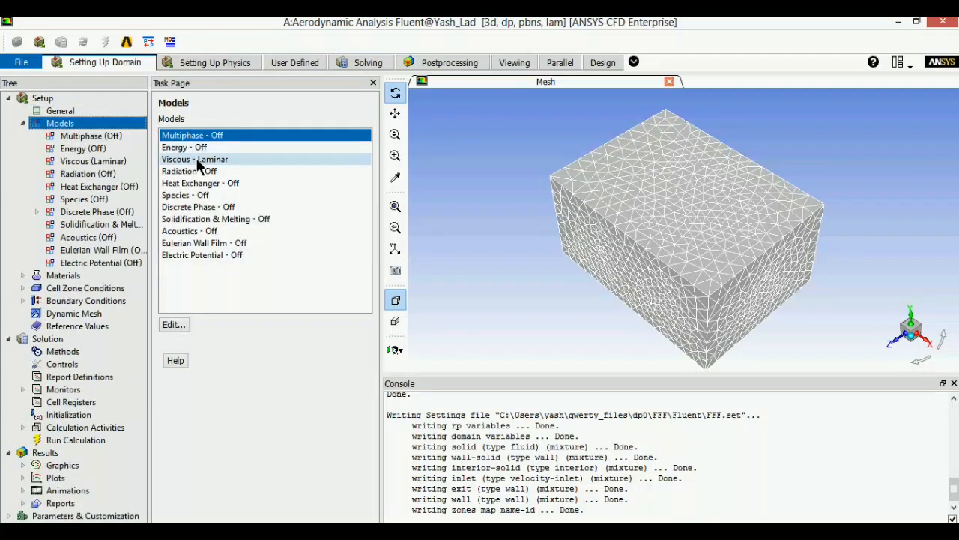
click(228, 162)
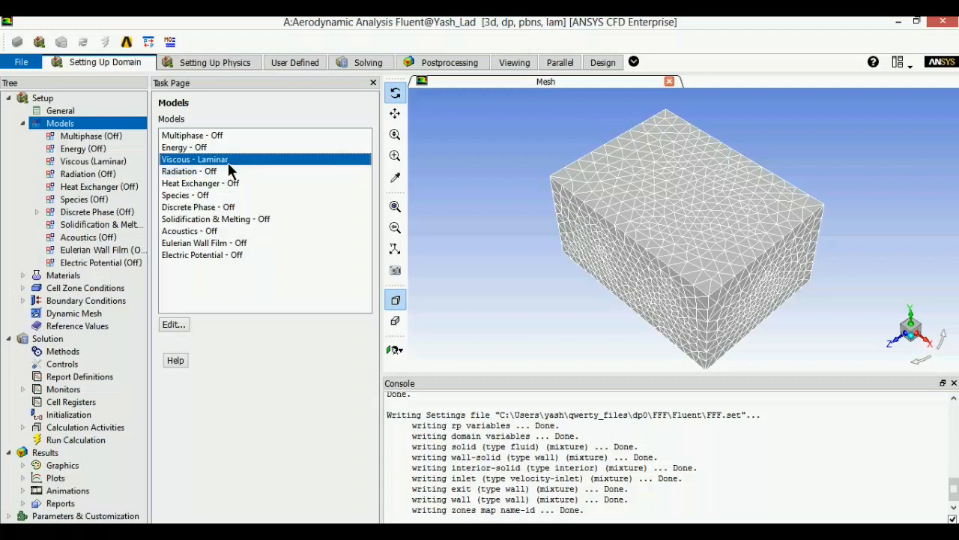
click(22, 123)
click(61, 136)
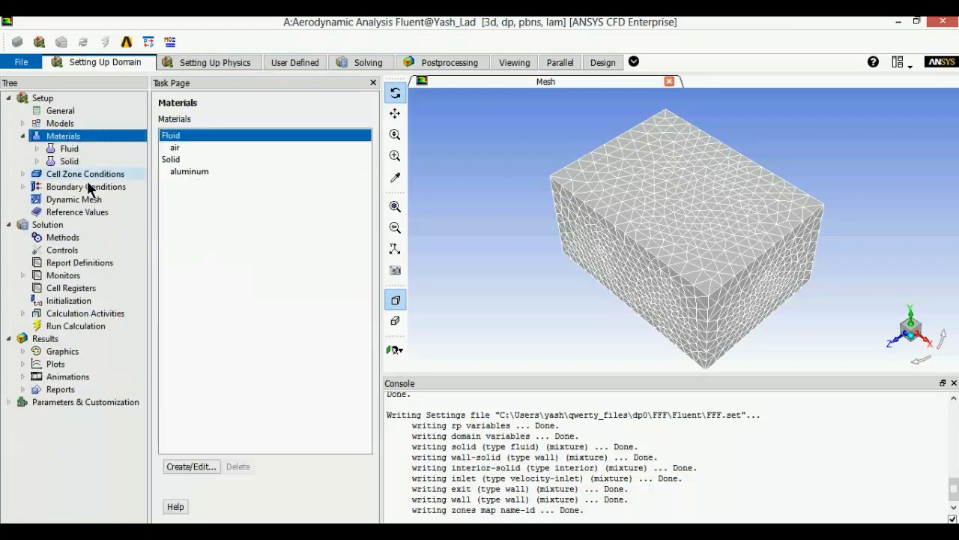
click(178, 146)
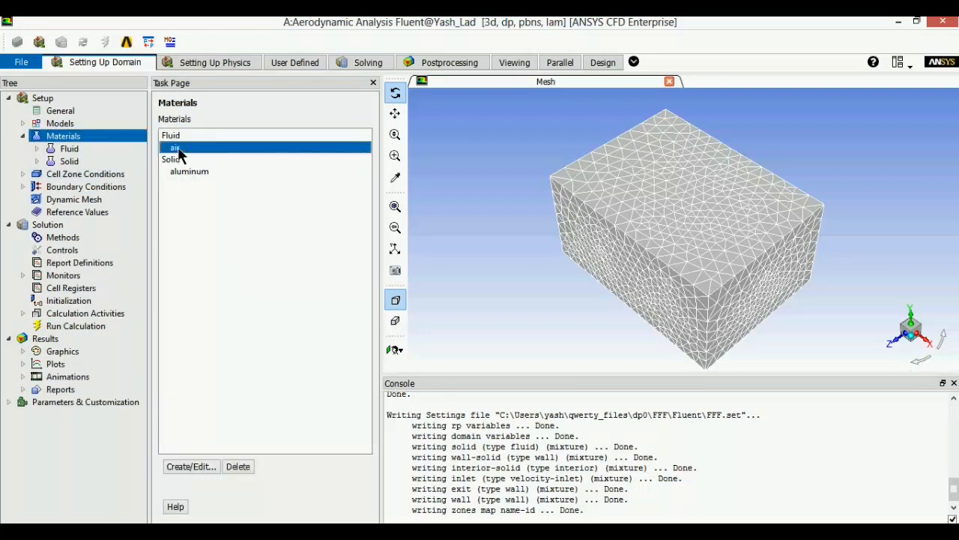
click(23, 136)
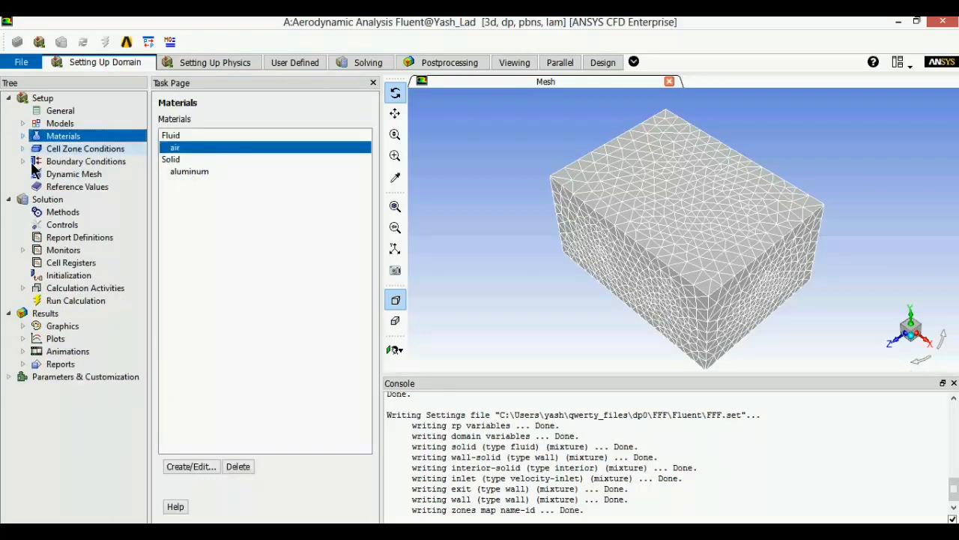
click(23, 148)
double_click(60, 152)
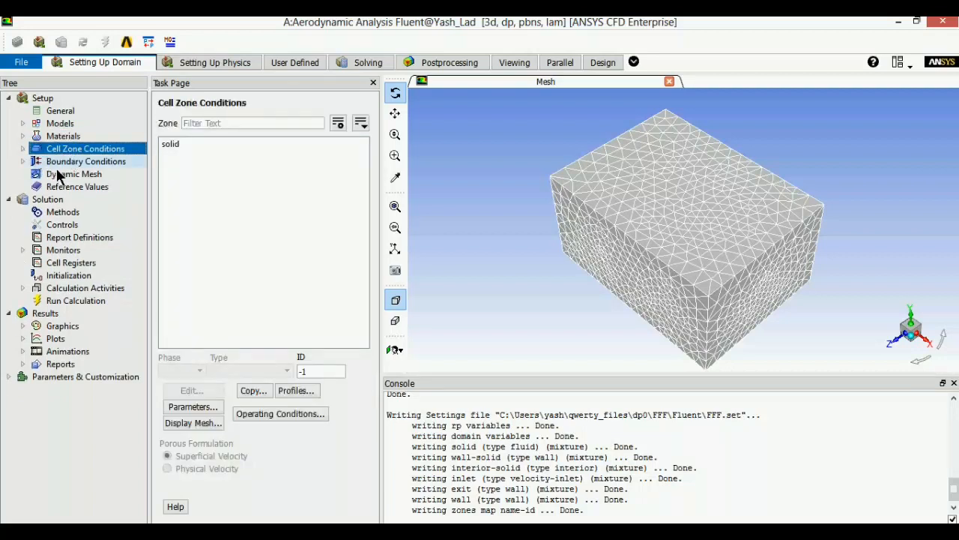
Set the velocity magnitude of the inlet boundary condition to 75 m/s.
double_click(57, 167)
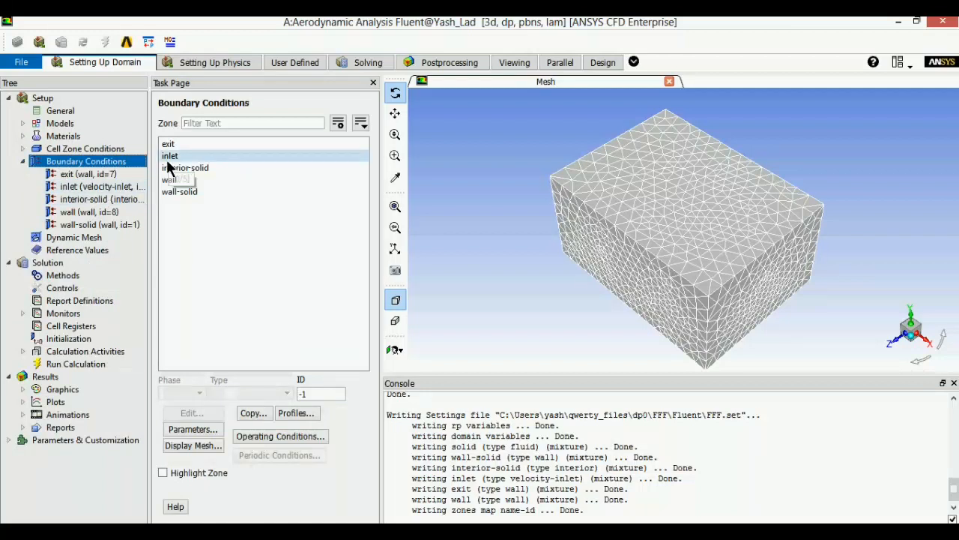
click(167, 158)
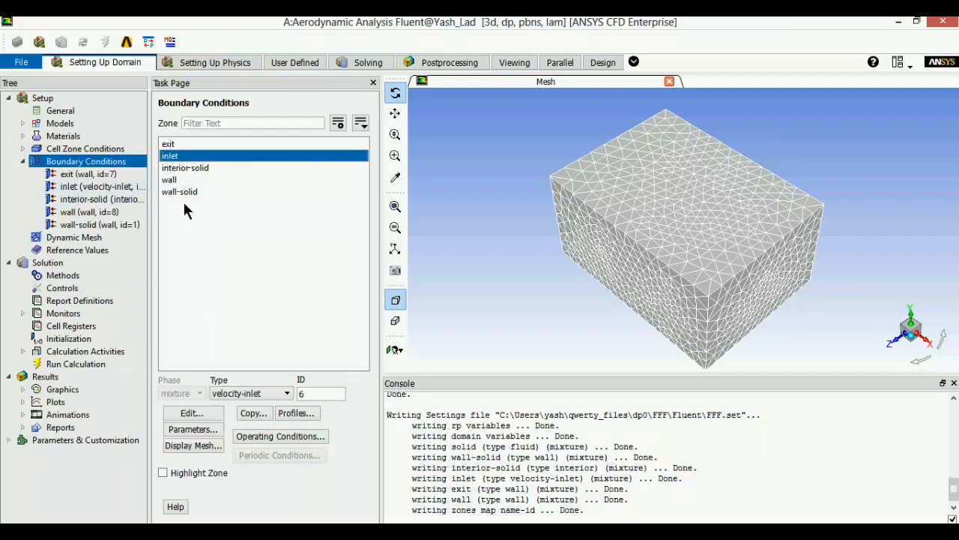
click(203, 420)
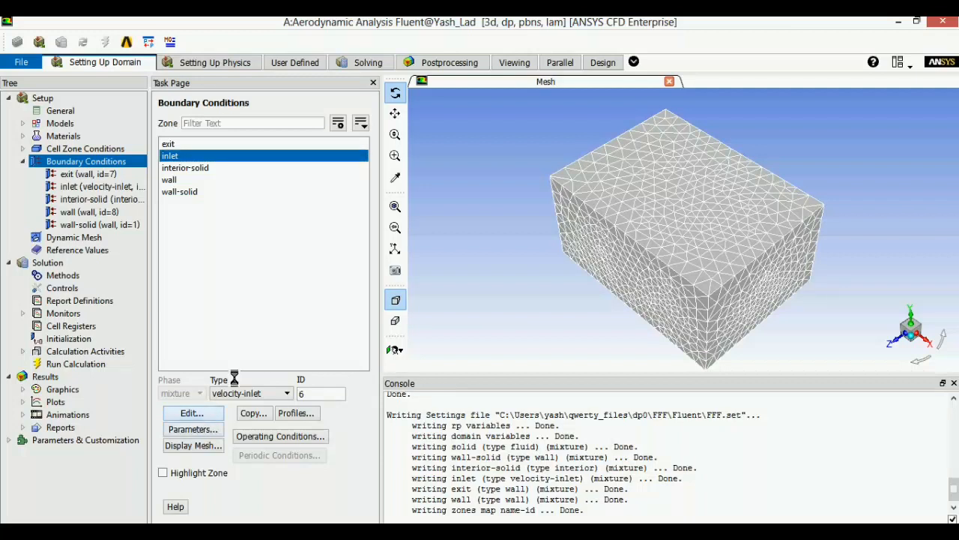
drag(232, 244, 243, 135)
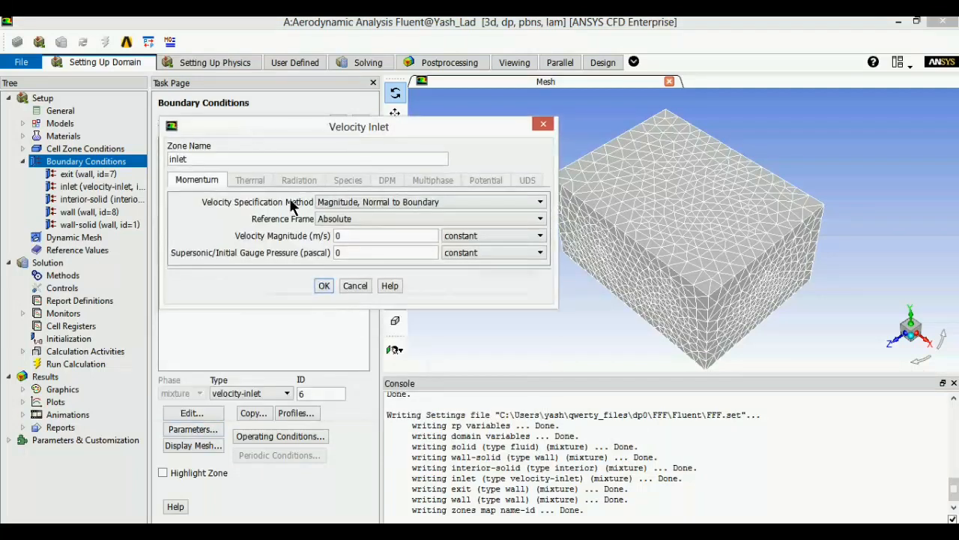
click(357, 240)
key(BackSpace)
text(75)
click(323, 285)
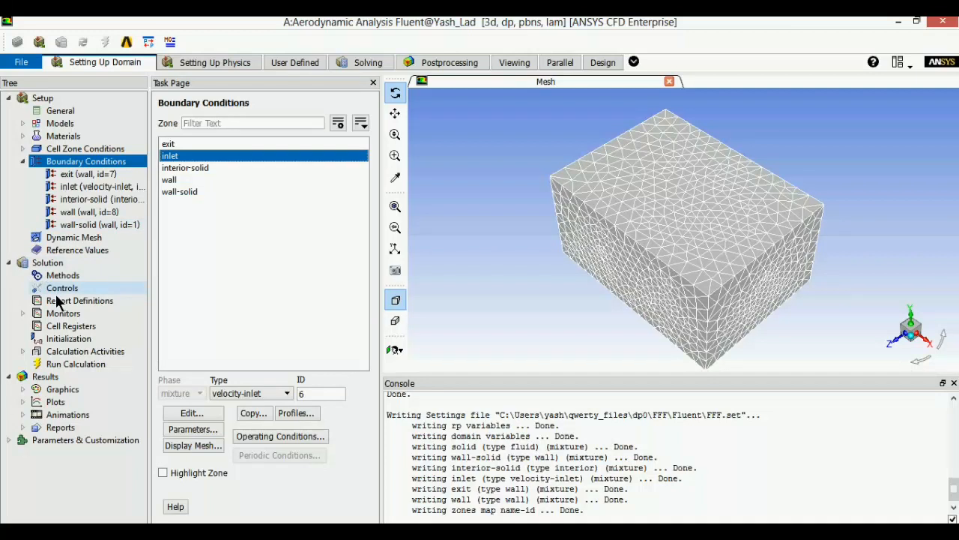
Compute the reference values from the inlet and check the solution methods.
click(67, 250)
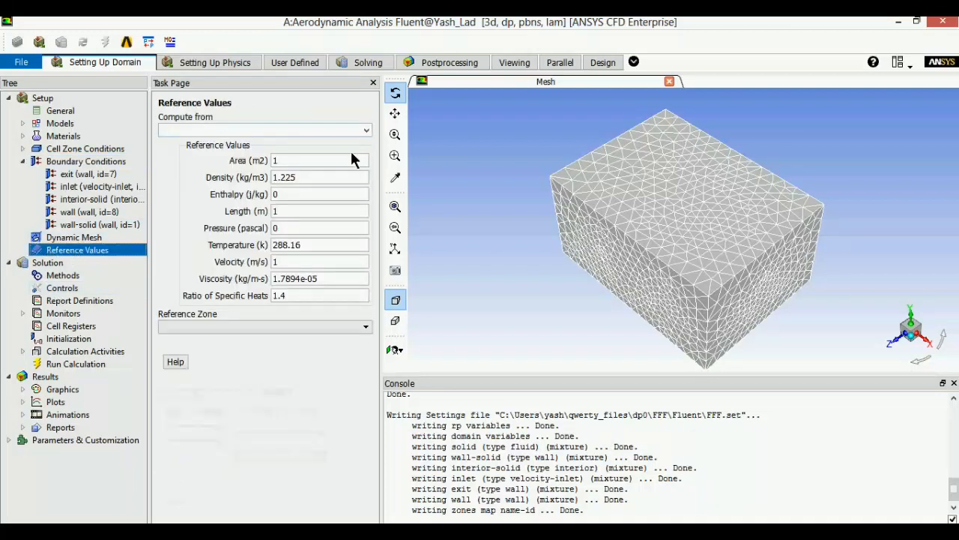
click(367, 132)
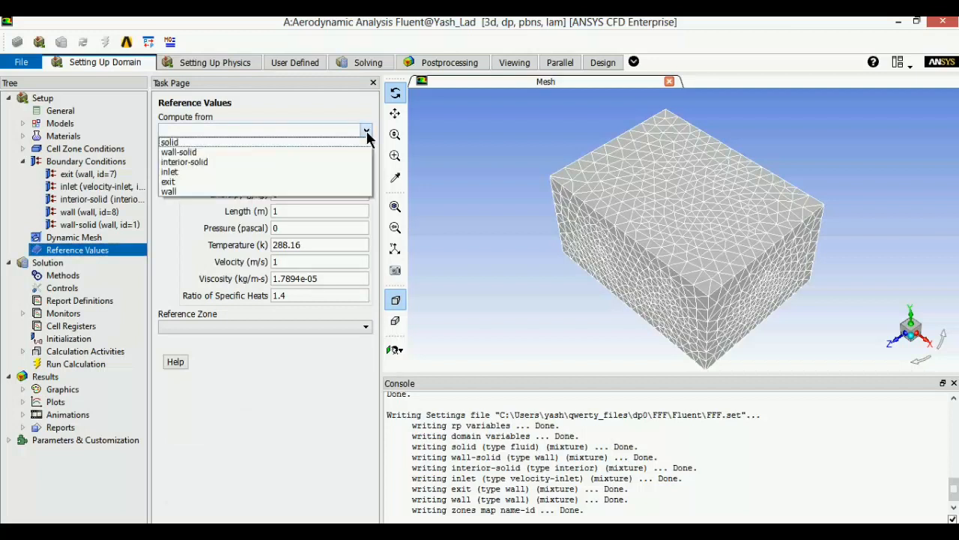
click(267, 175)
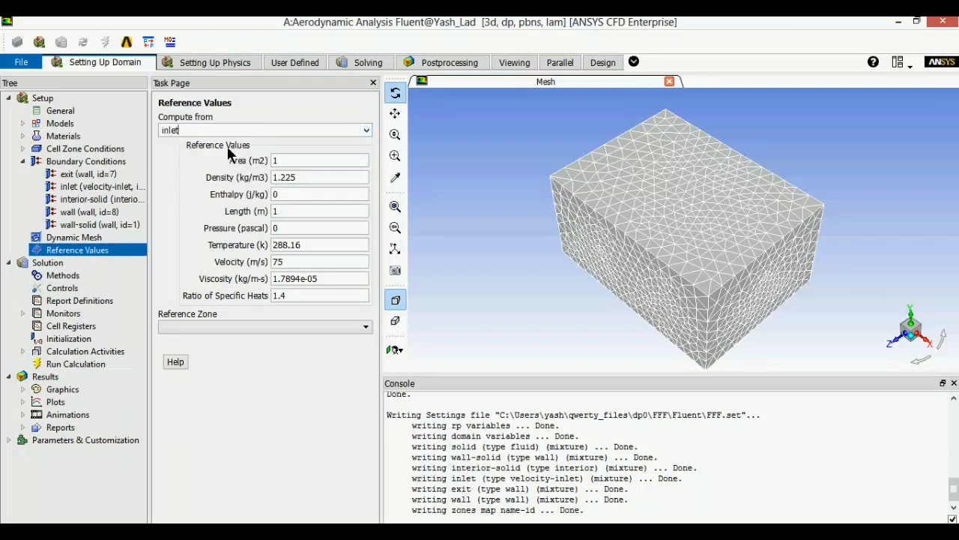
click(74, 277)
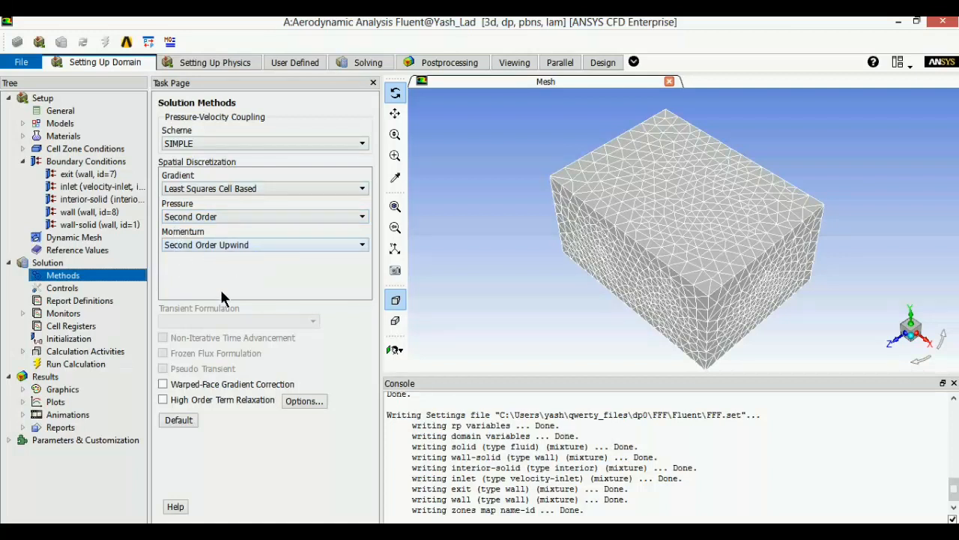
Start a new drag force report definition covering the wall zones exit, wall and wall-solid.
click(59, 301)
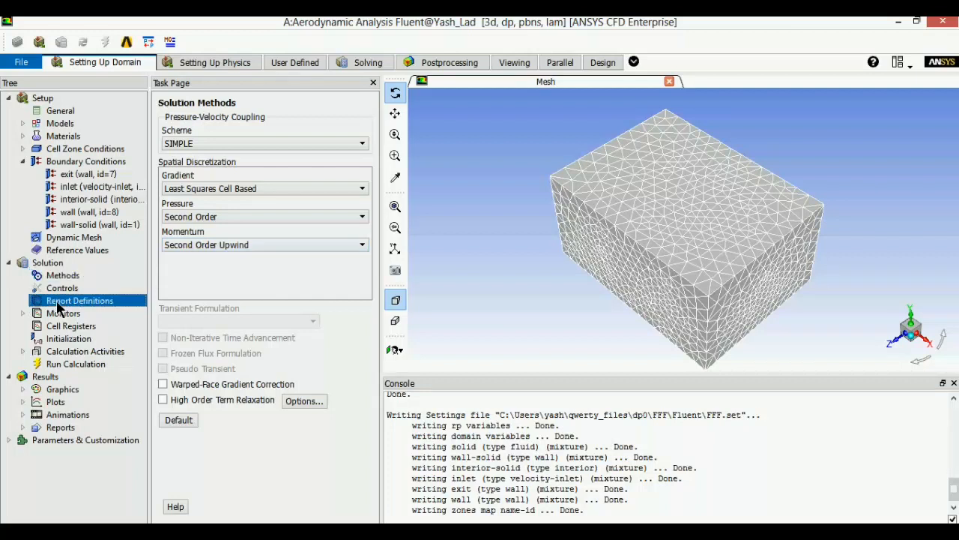
double_click(58, 303)
drag(237, 230, 283, 45)
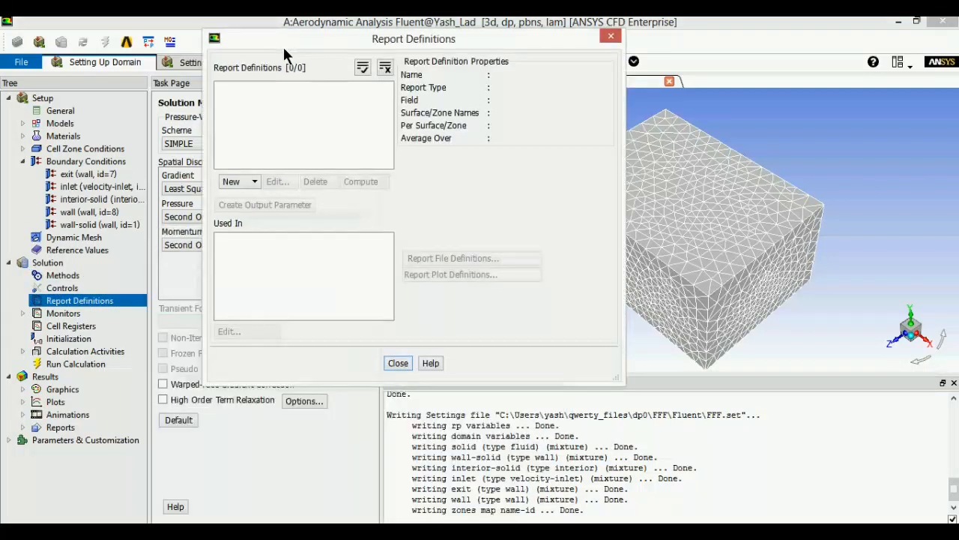
click(254, 181)
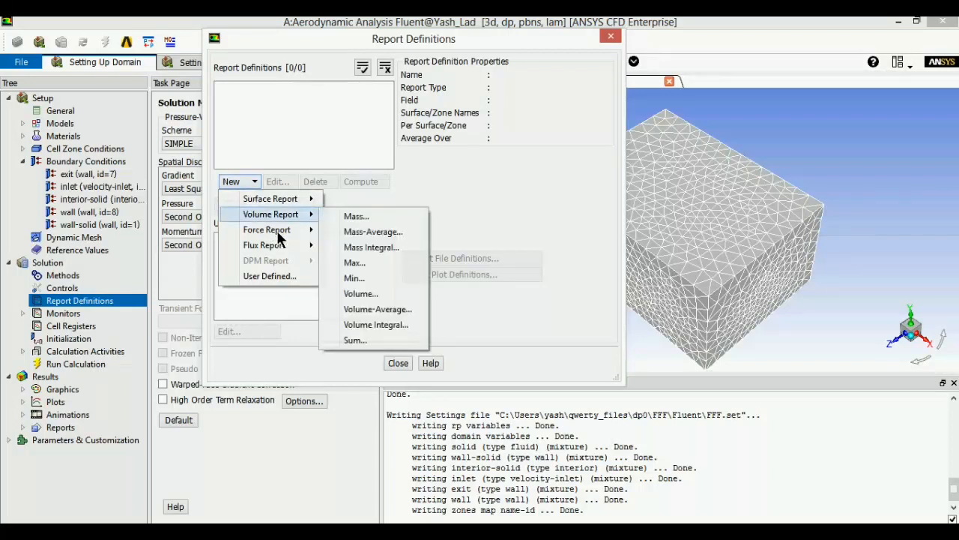
mouse_move(277, 231)
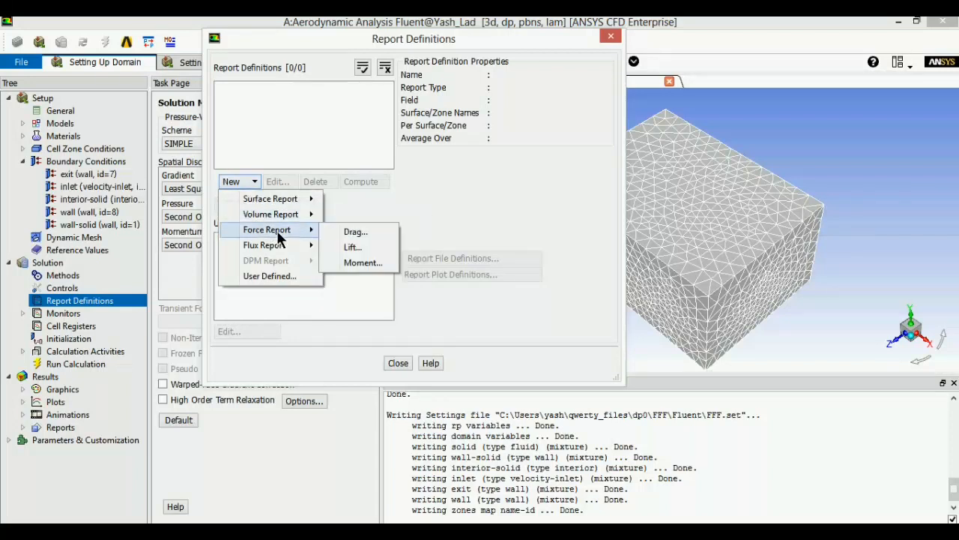
click(338, 234)
drag(363, 233, 369, 68)
click(411, 187)
click(415, 198)
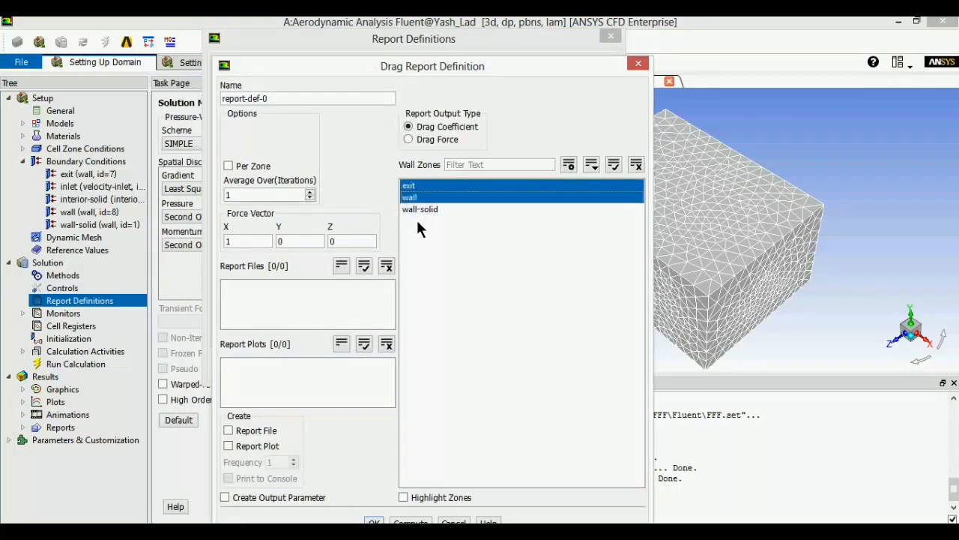
click(417, 210)
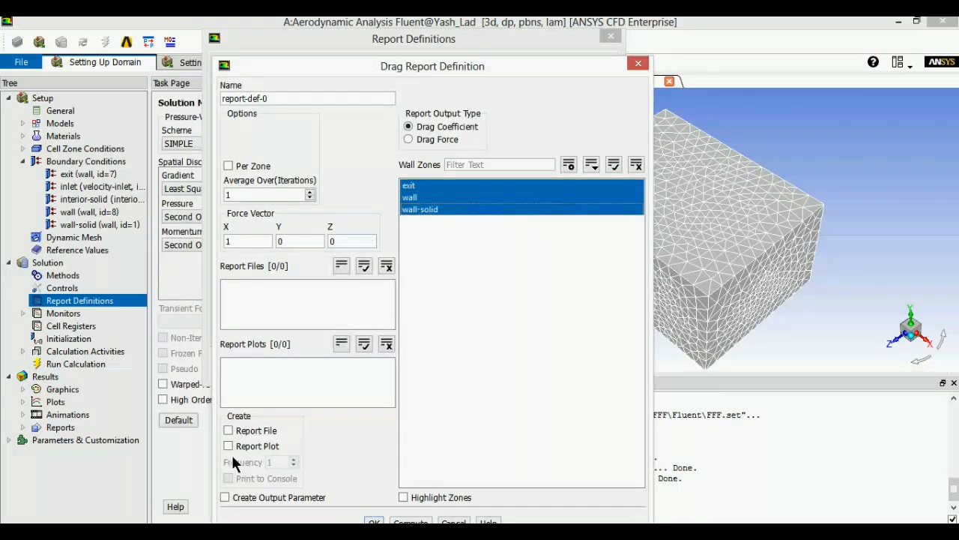
Enable a report plot with frequency 2 and console printing for the drag report, and accept the definition.
drag(305, 72, 361, 25)
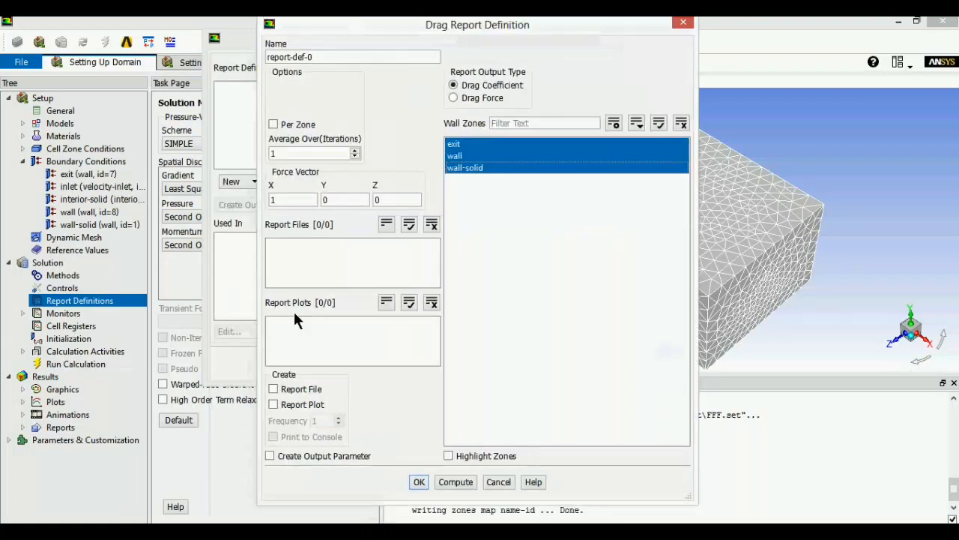
click(272, 406)
double_click(321, 421)
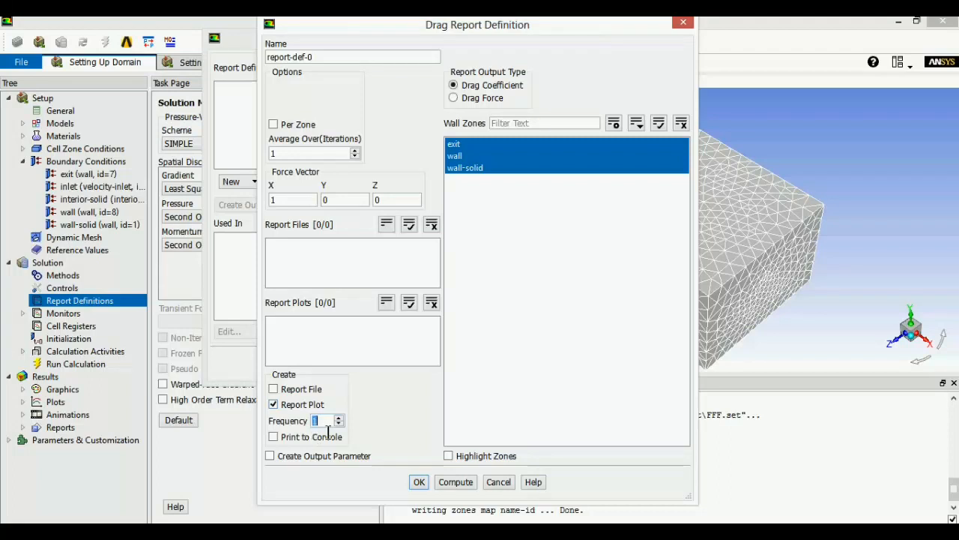
text(2)
click(273, 437)
click(418, 483)
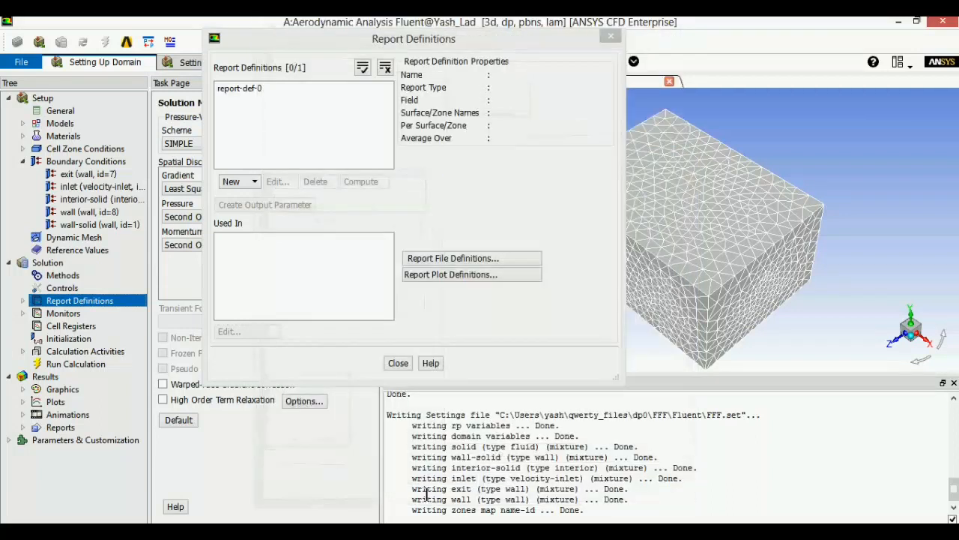
Start a new lift force report definition covering the wall zones exit, wall and wall-solid.
click(232, 181)
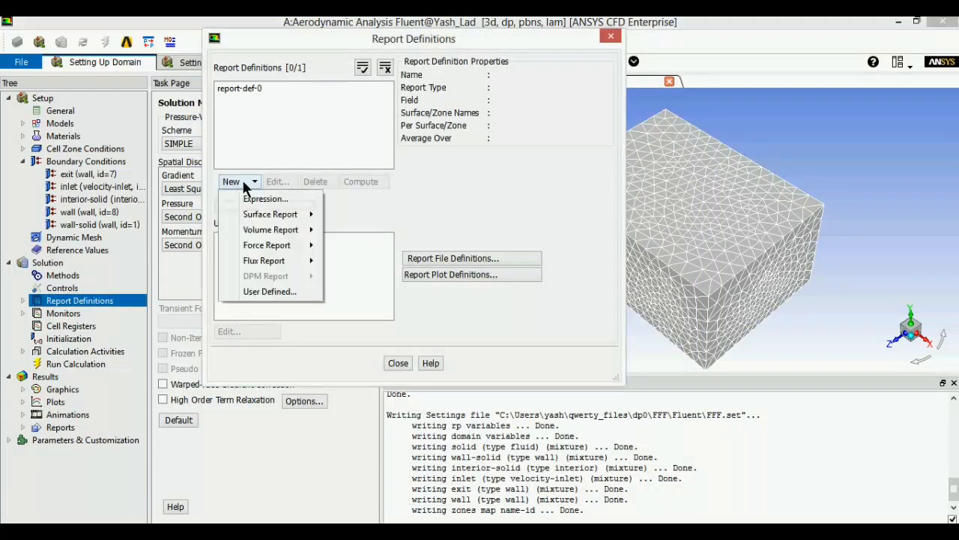
mouse_move(279, 250)
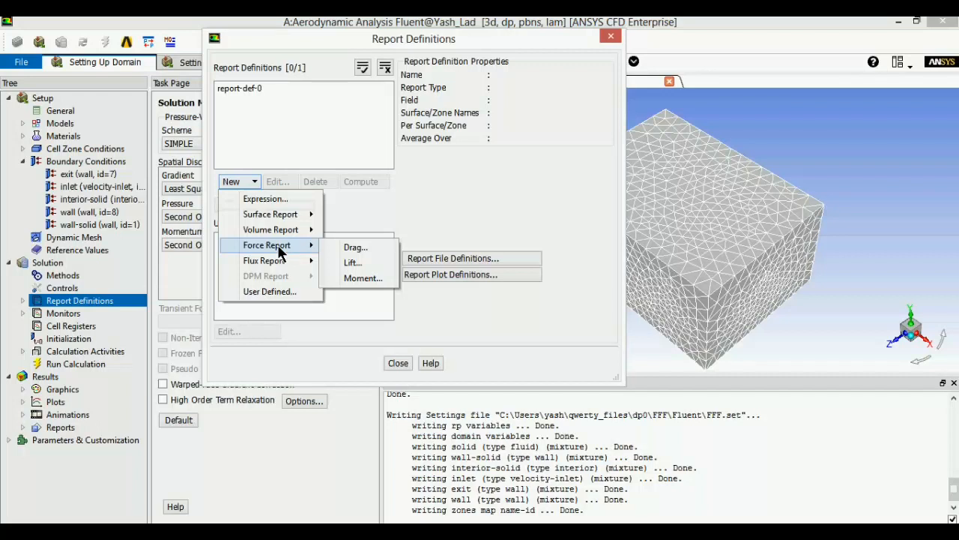
click(367, 263)
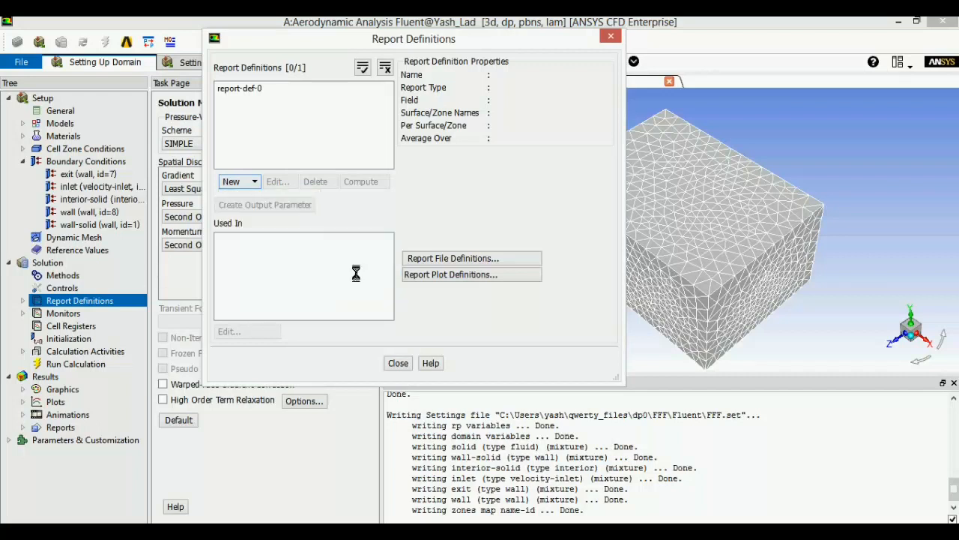
click(465, 144)
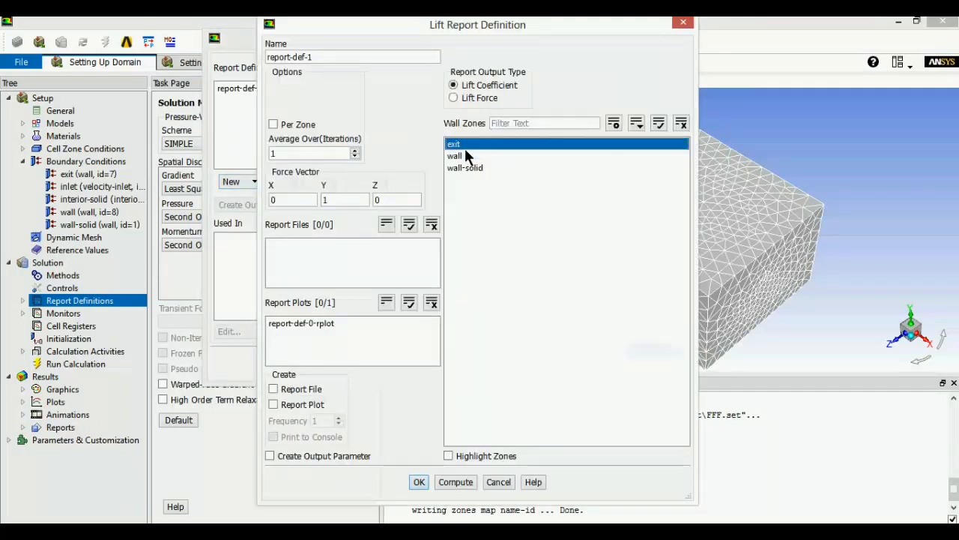
click(465, 155)
click(465, 168)
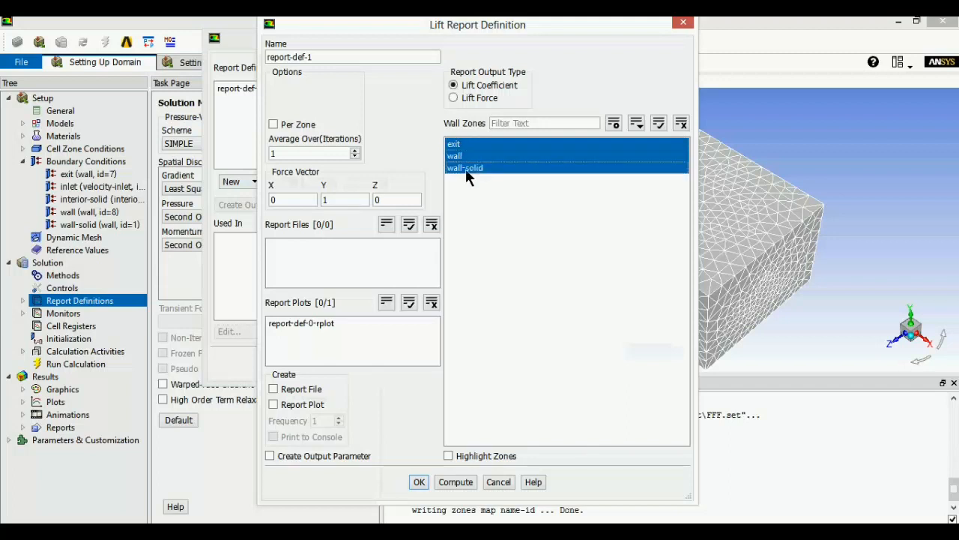
Enable a report plot with frequency 3 and console printing for the lift report, accept it and close the report definitions.
click(273, 405)
click(274, 437)
click(337, 421)
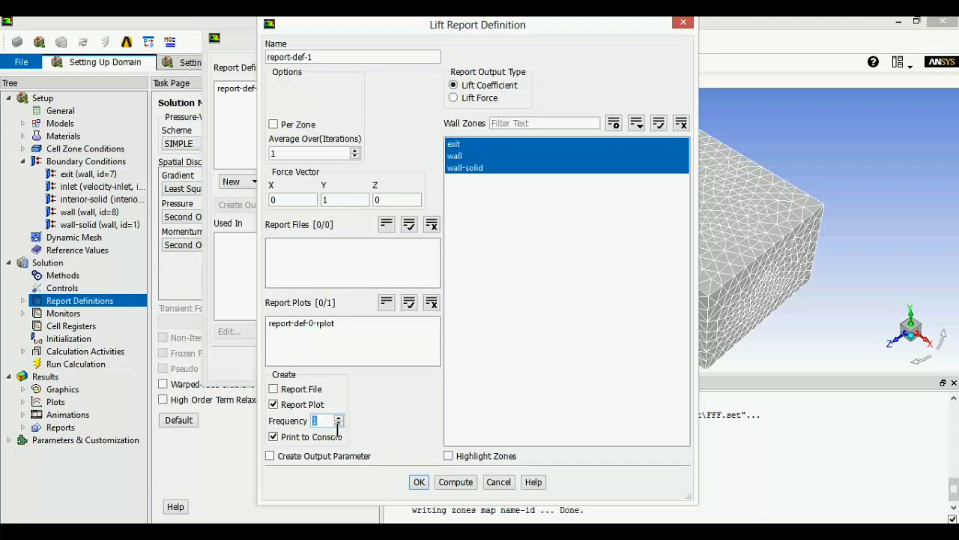
text(3)
click(419, 482)
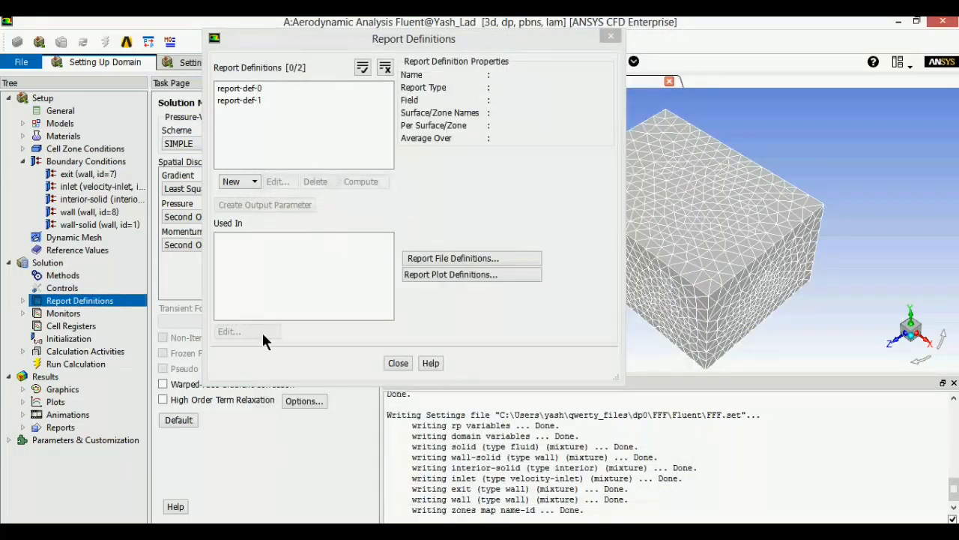
click(400, 364)
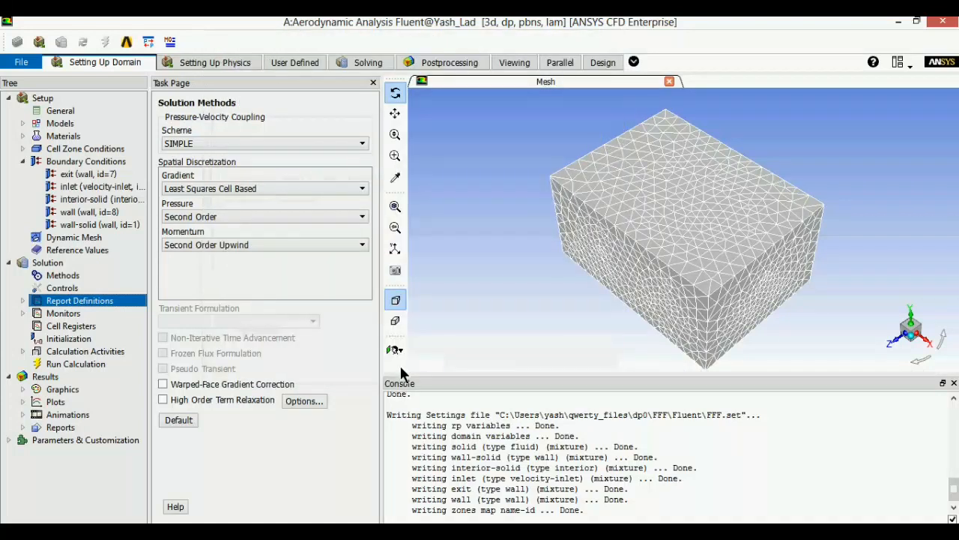
Initialize the solution with the Hybrid Initialization method.
click(75, 341)
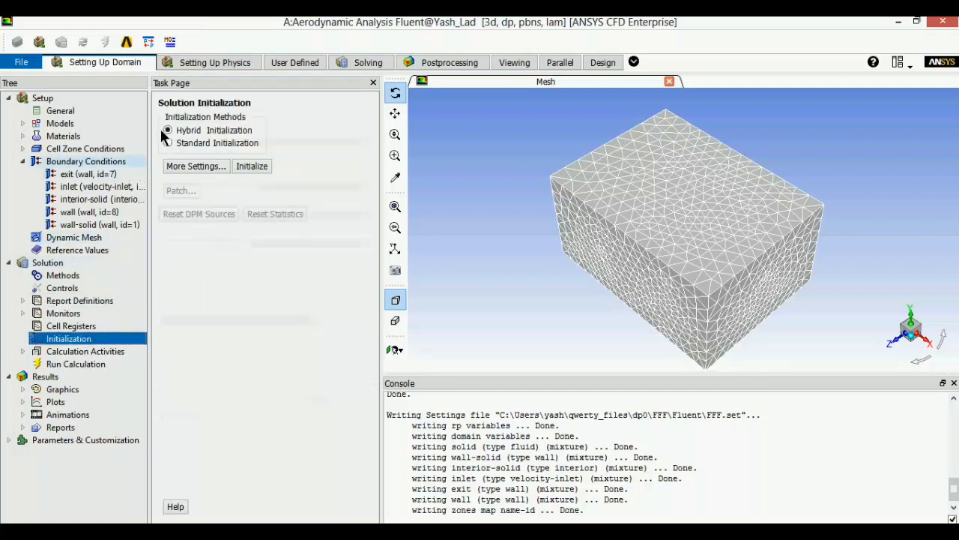
click(250, 172)
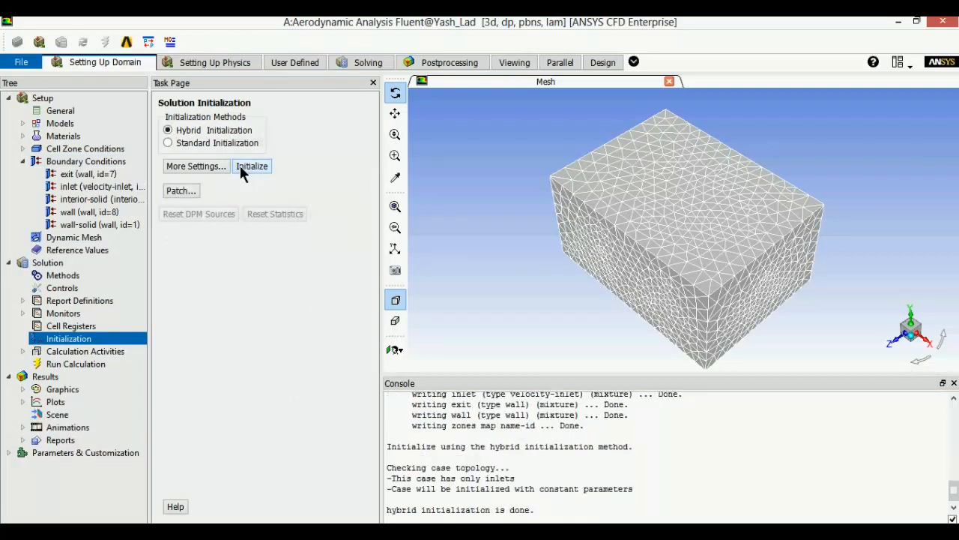
drag(388, 515, 536, 517)
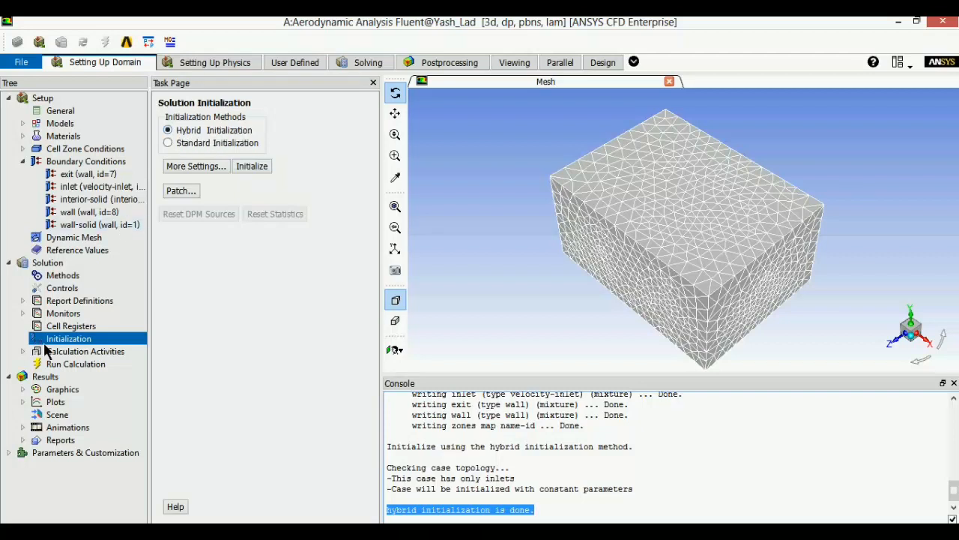
Set the number of iterations to 10 and run the calculation, moving its progress dialog clear of the run settings.
click(56, 369)
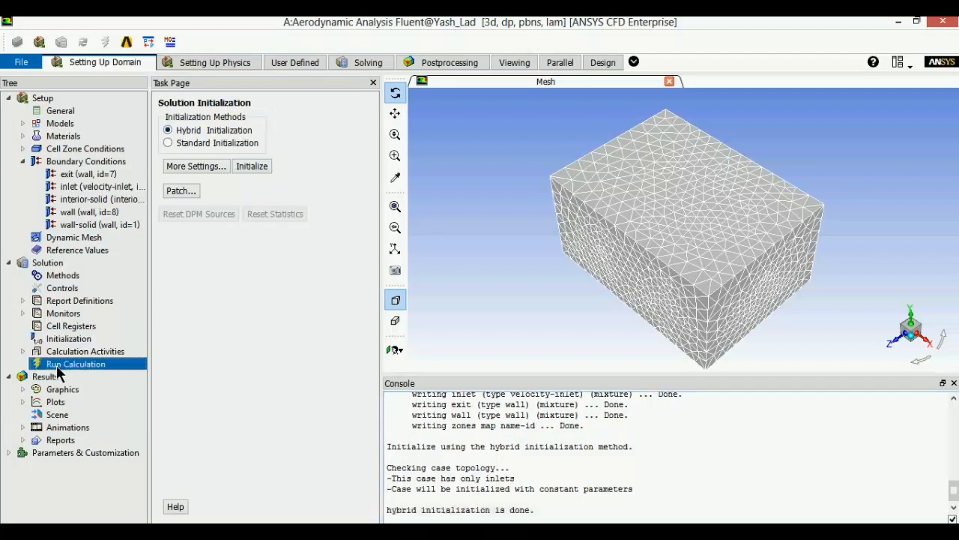
double_click(203, 171)
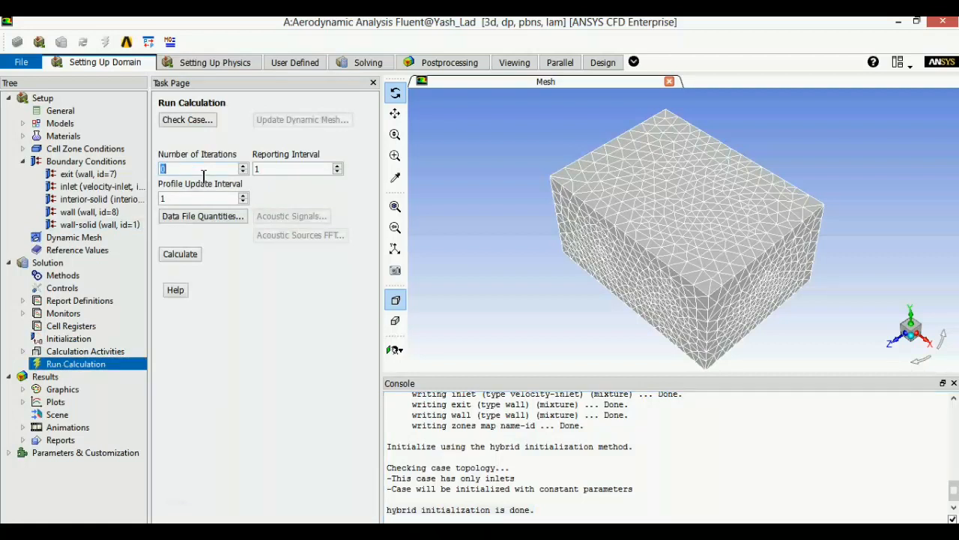
text(10)
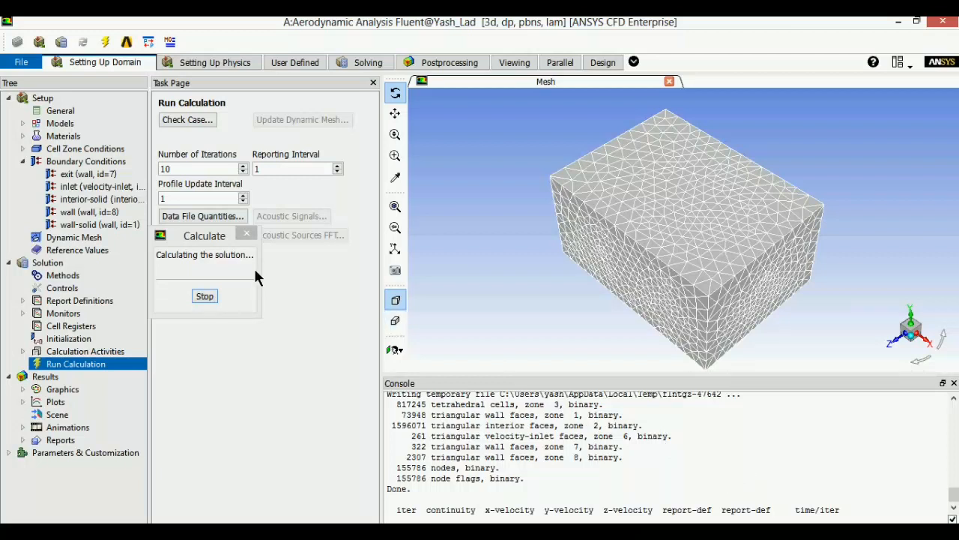
click(233, 285)
drag(211, 244, 258, 349)
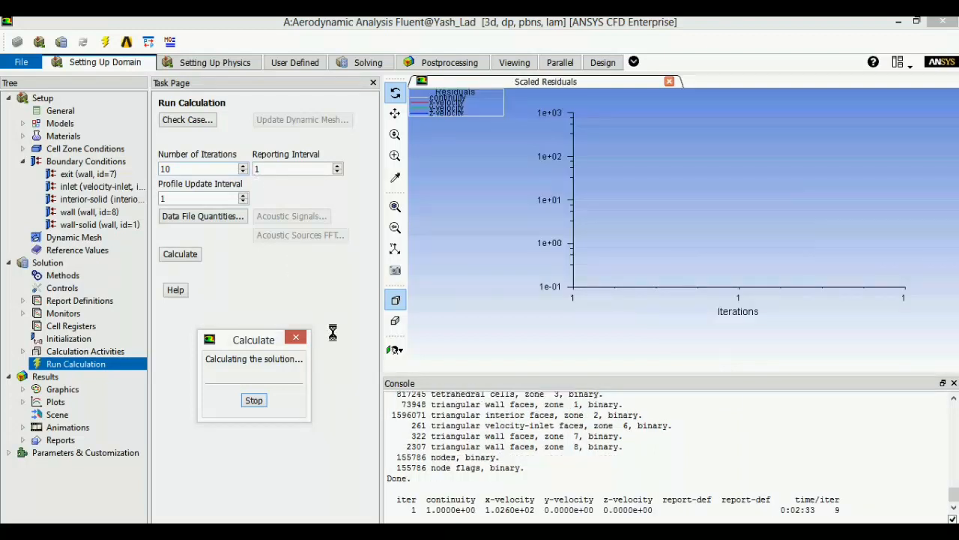
Enlarge the residuals legend, examine the residual, drag and lift plots and the console iterations during solving, and acknowledge the completion message.
click(487, 105)
drag(504, 127, 523, 246)
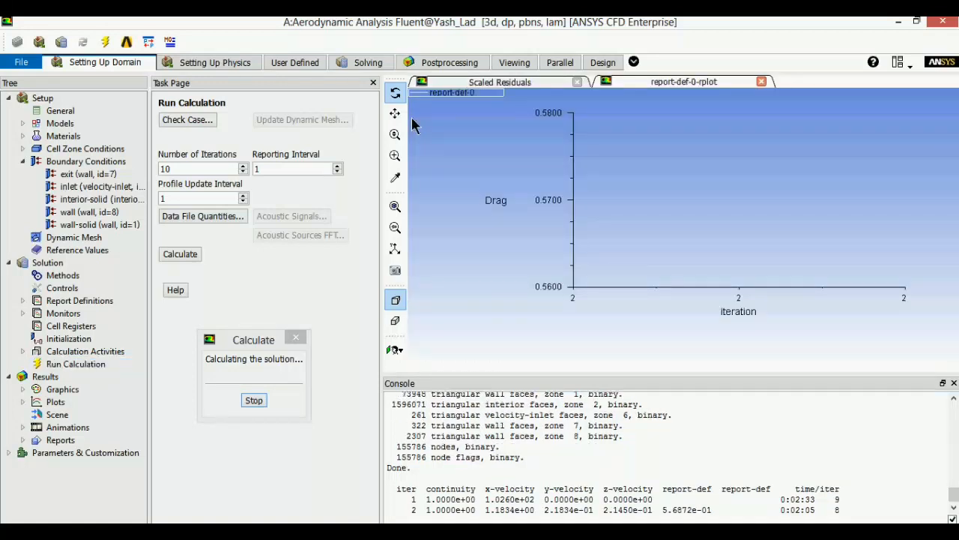
click(483, 85)
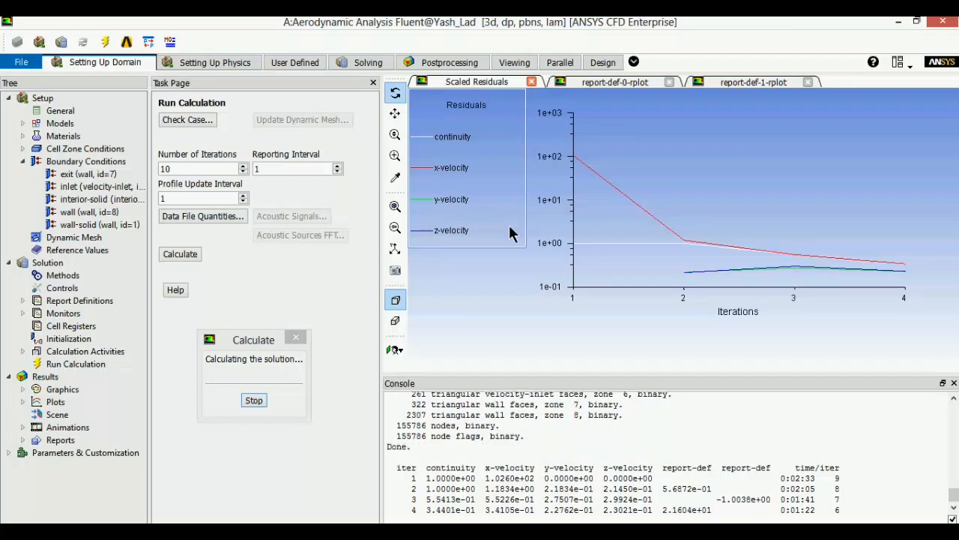
click(604, 83)
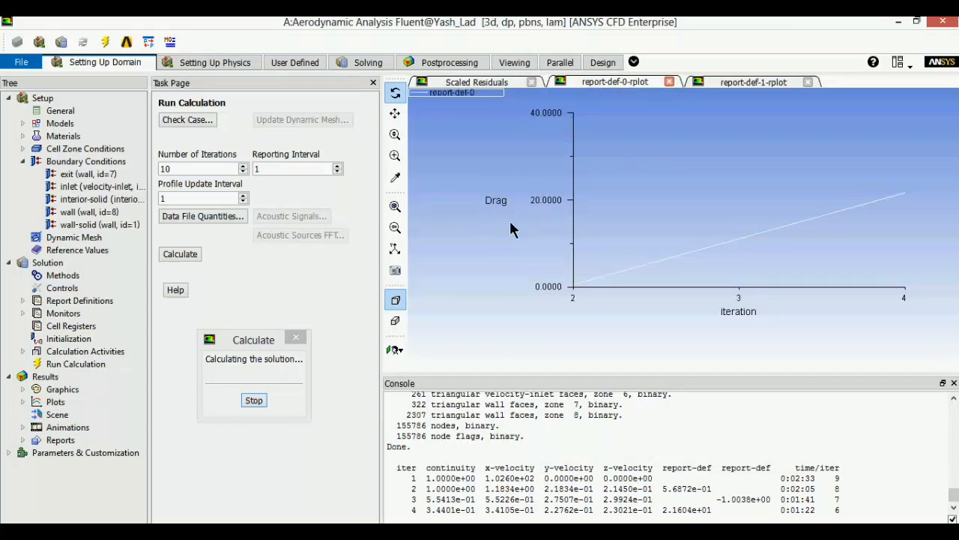
click(753, 84)
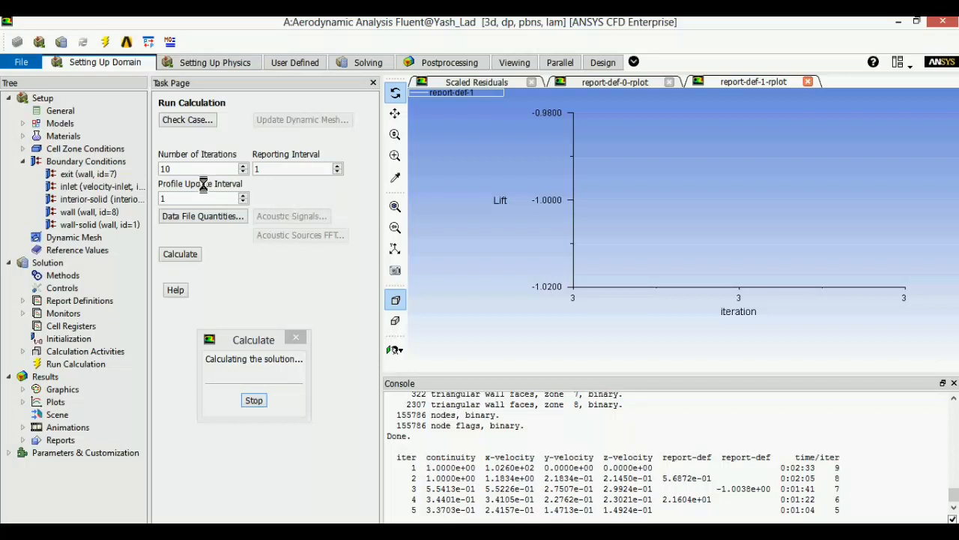
click(600, 85)
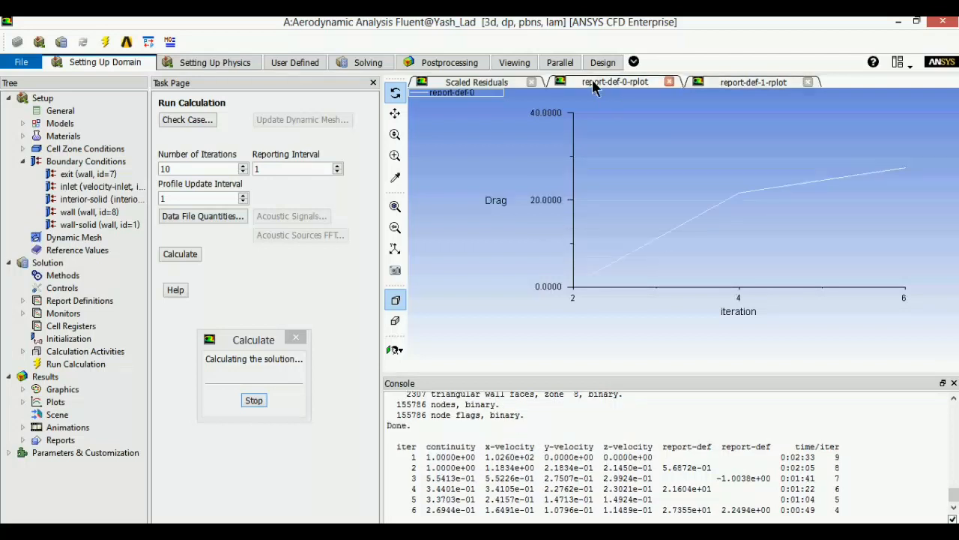
click(461, 87)
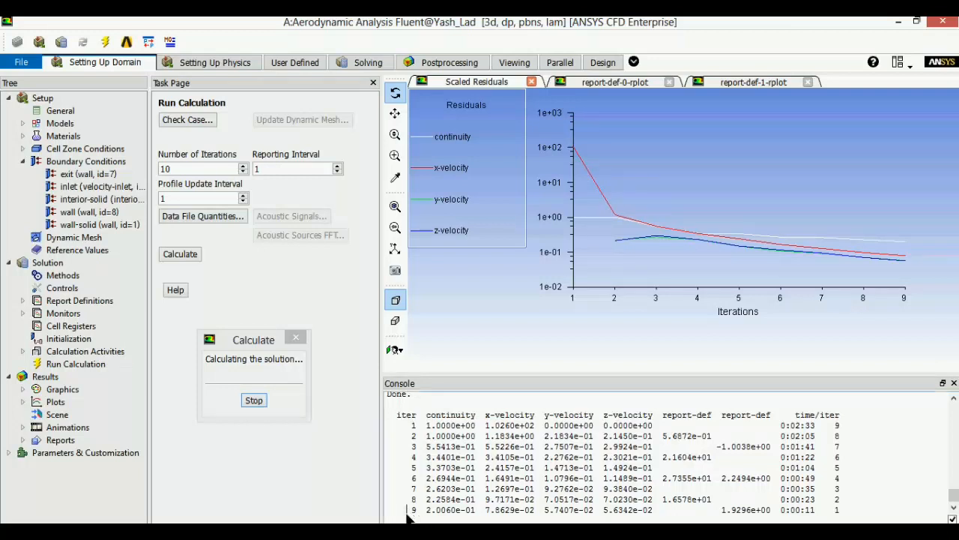
drag(411, 516, 847, 516)
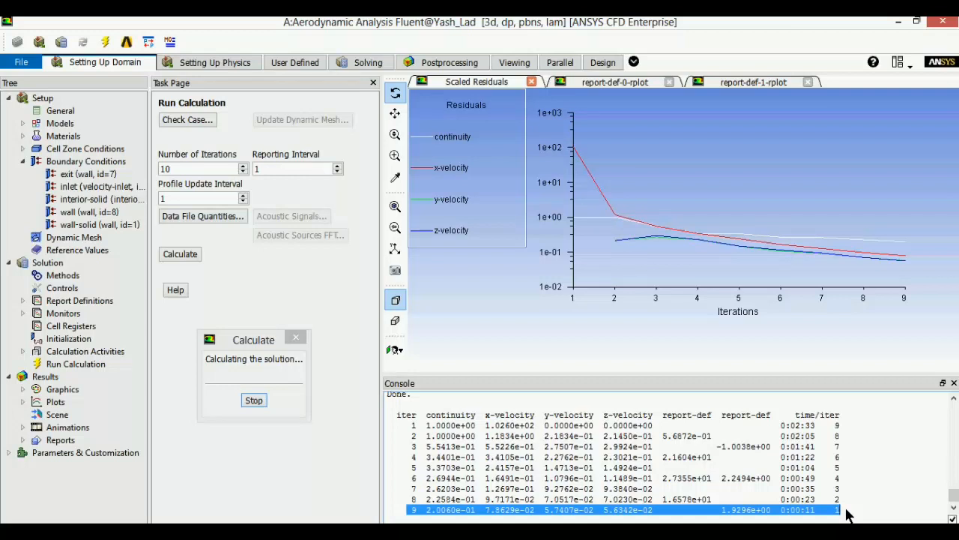
click(869, 461)
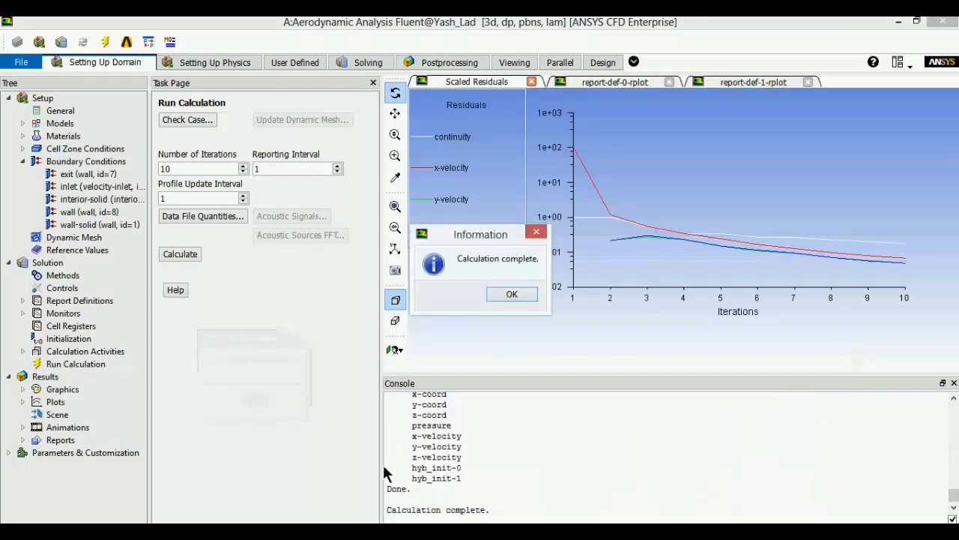
click(511, 295)
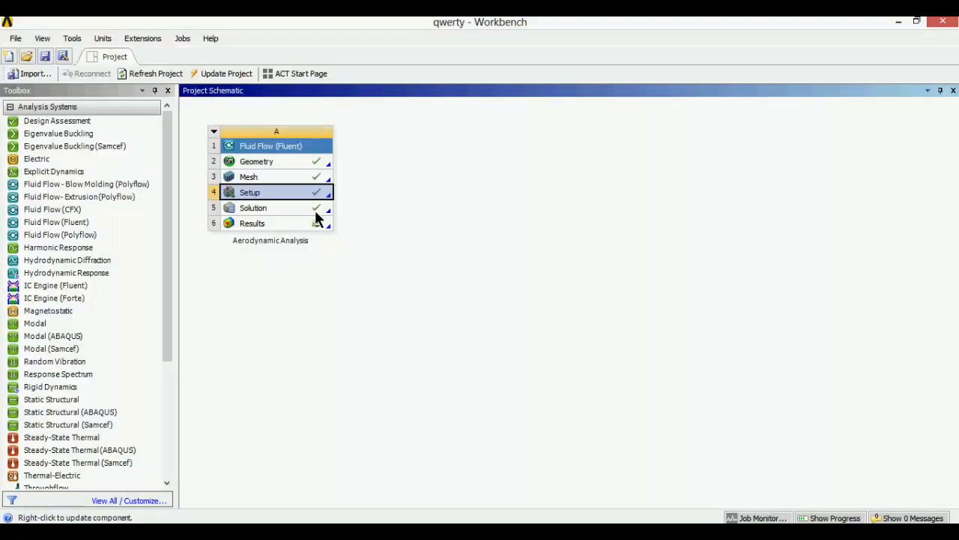
Open the Results component of the Fluid Flow system in CFD-Post and dismiss the license message.
double_click(299, 227)
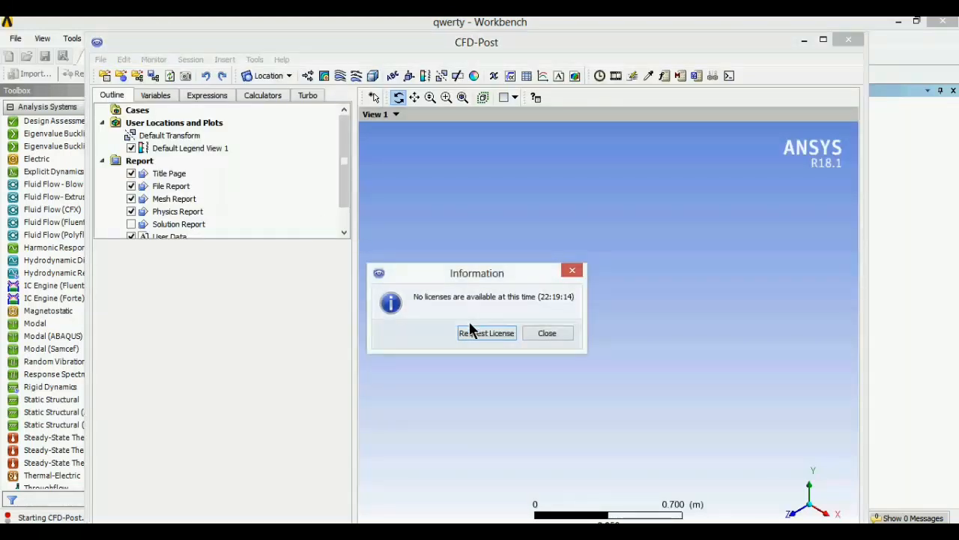
click(547, 333)
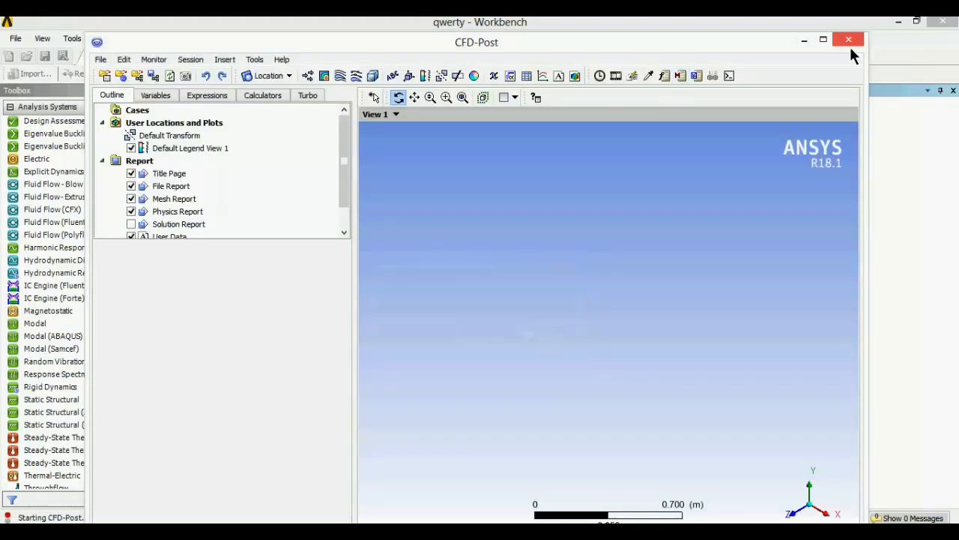
Maximize the CFD-Post window, check the solution in Fluent, and reopen the Results component of the Fluid Flow system from Workbench.
click(823, 39)
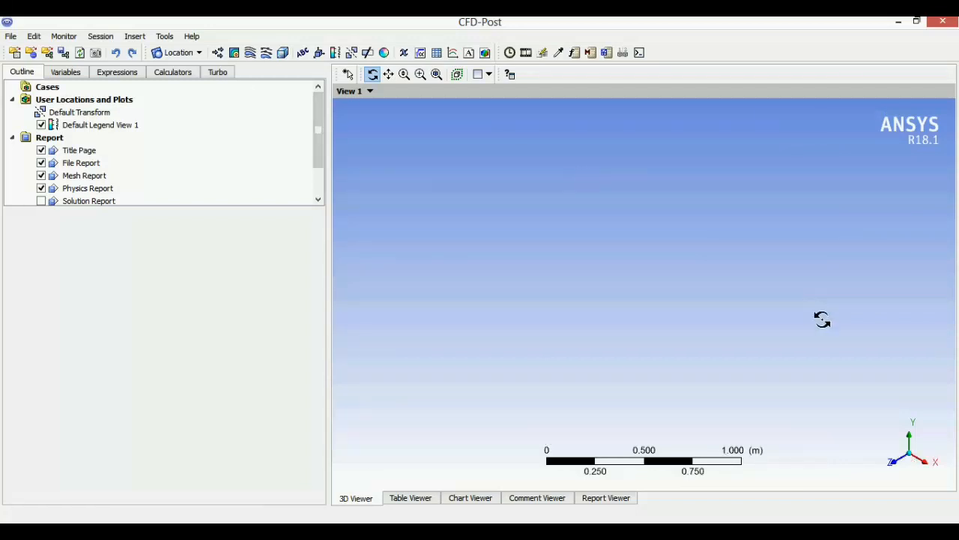
scroll(709, 368, down, 1)
scroll(709, 367, up, 1)
scroll(709, 368, down, 1)
scroll(709, 368, up, 2)
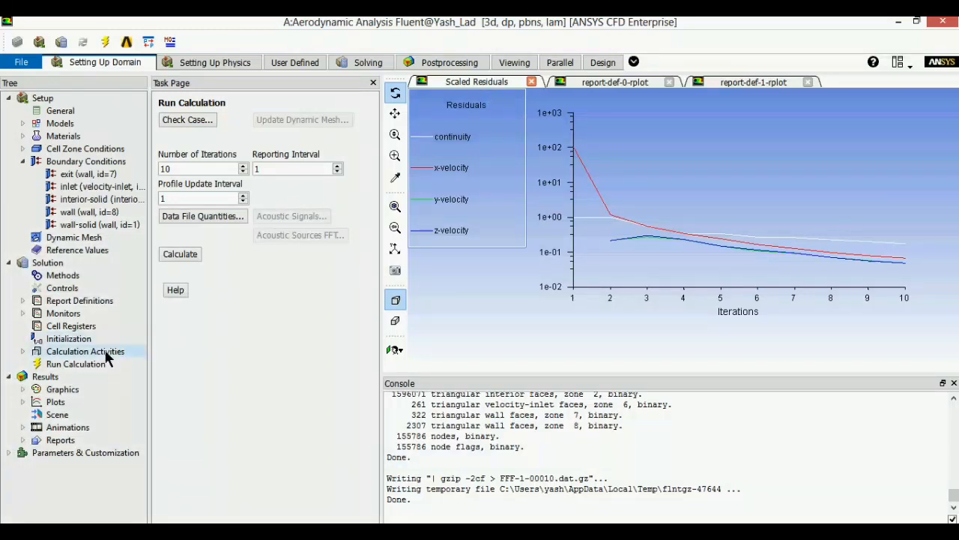
click(67, 379)
click(324, 530)
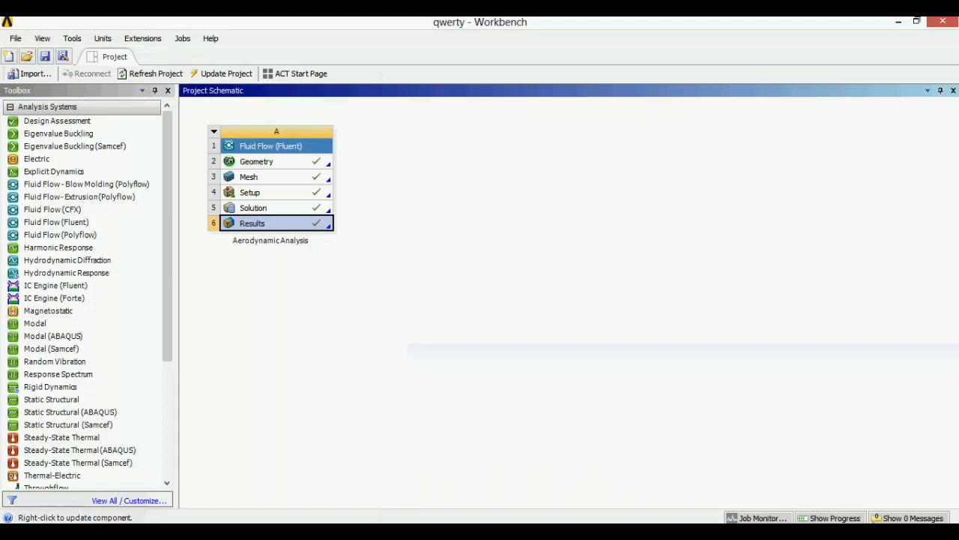
double_click(252, 223)
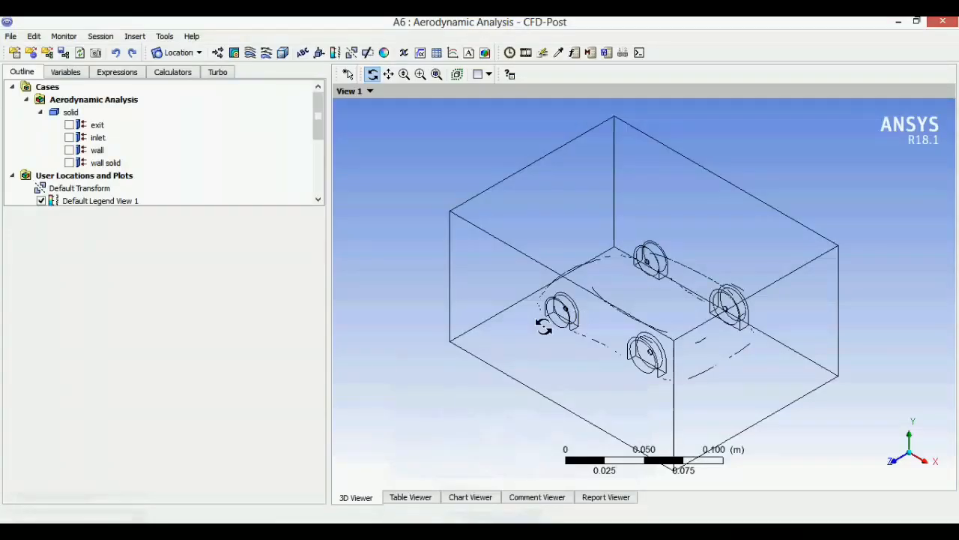
Show the wall solid boundary of the solid domain and inspect the car body from several angles.
drag(531, 349, 563, 346)
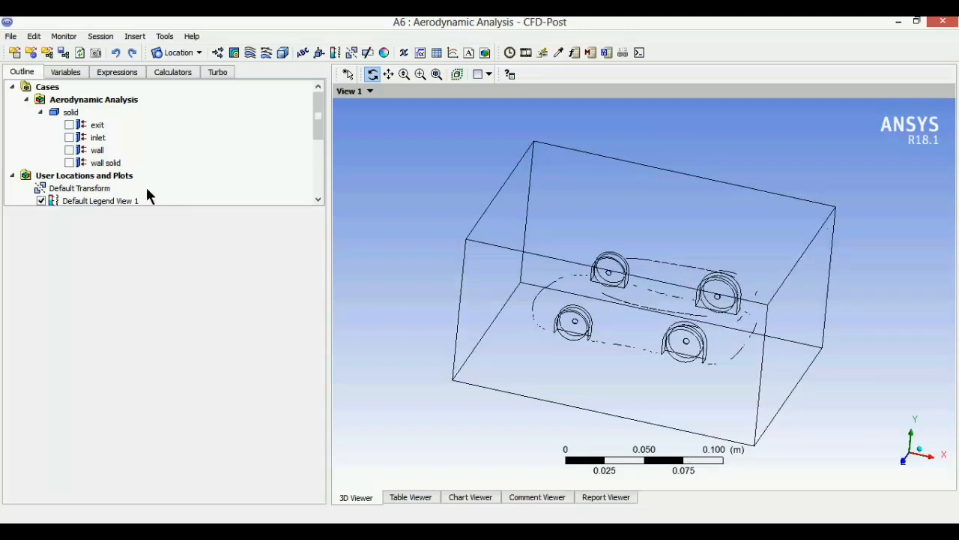
click(69, 162)
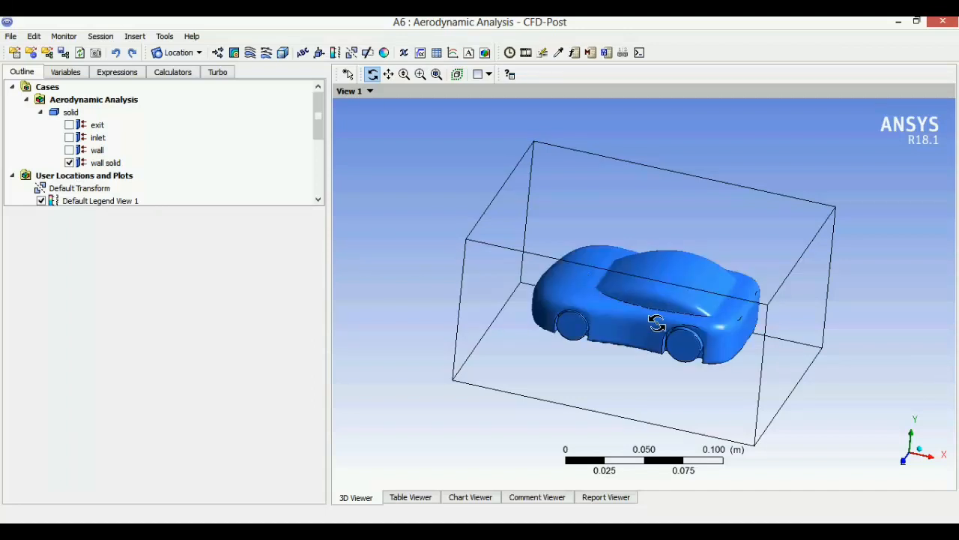
scroll(643, 332, up, 5)
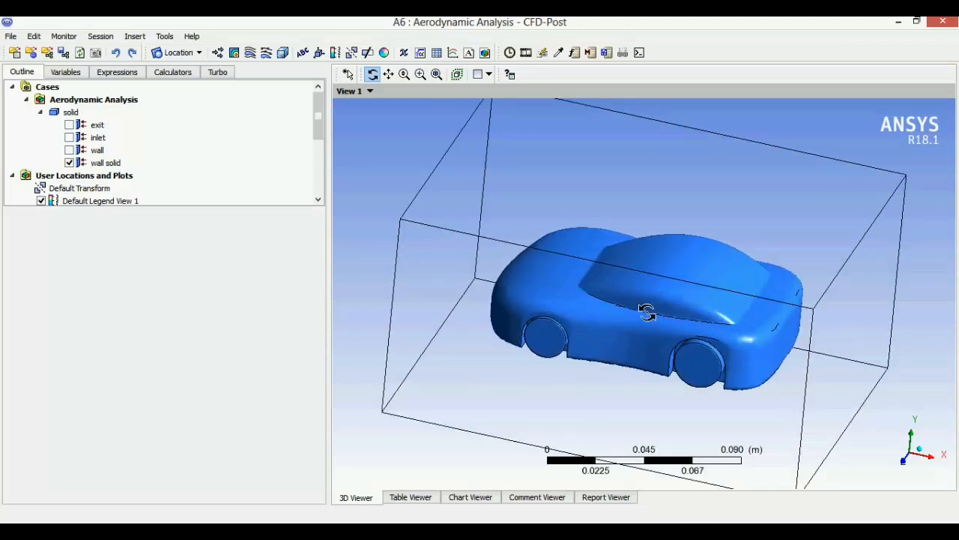
drag(707, 300, 740, 300)
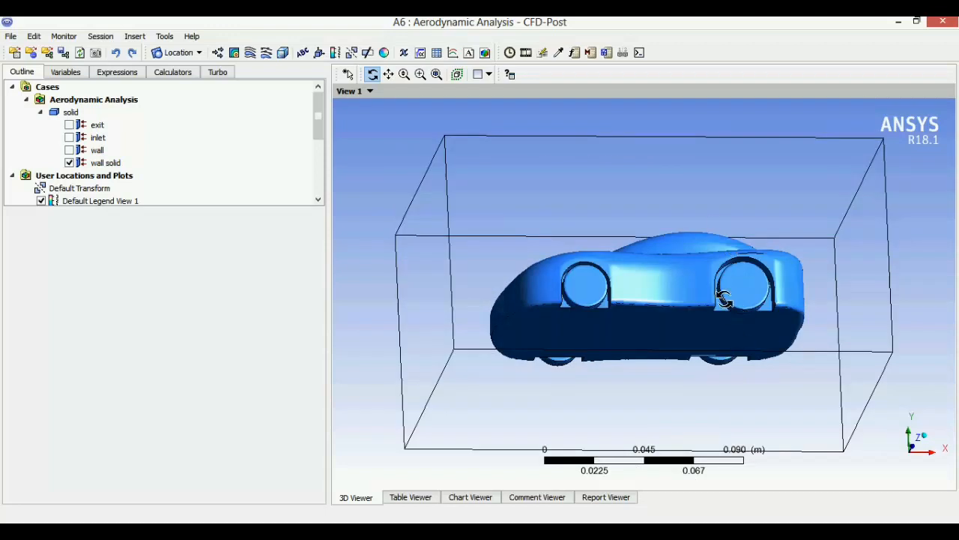
drag(692, 240, 652, 330)
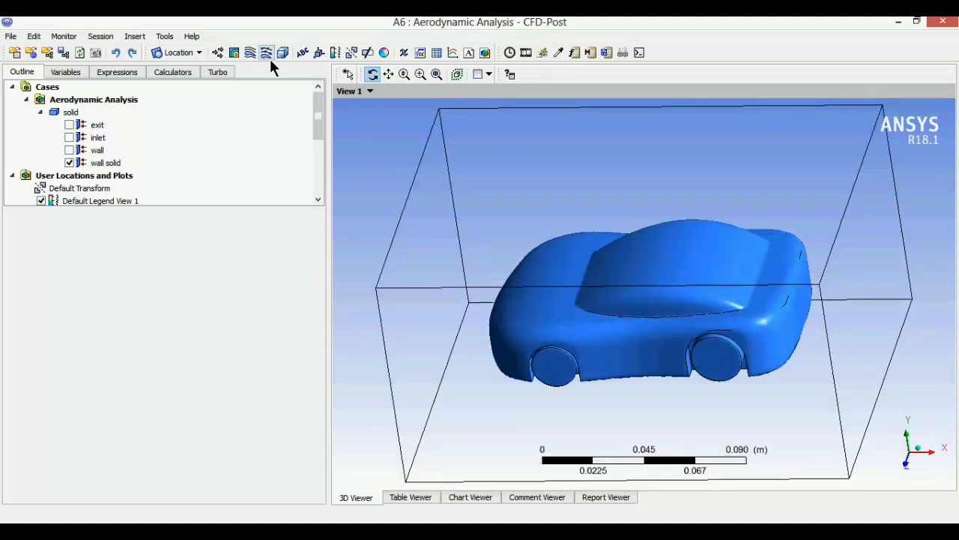
Insert a plane with the default name and the XY Plane method, and change its Z offset unit to mm.
click(201, 54)
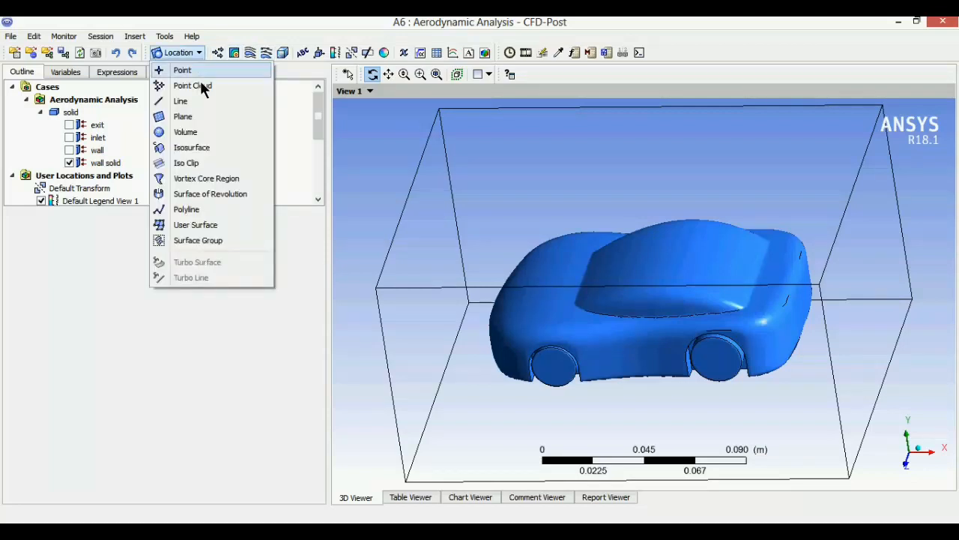
click(207, 117)
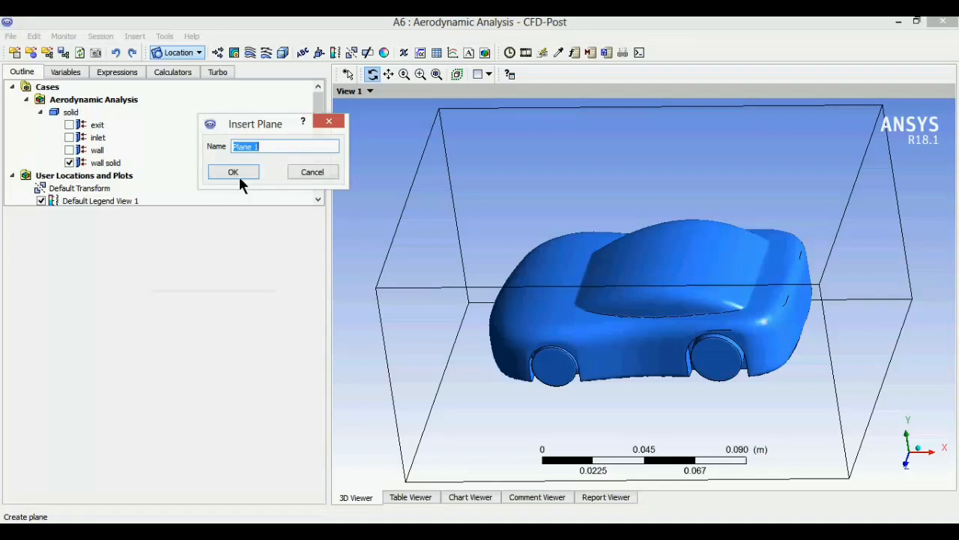
click(238, 173)
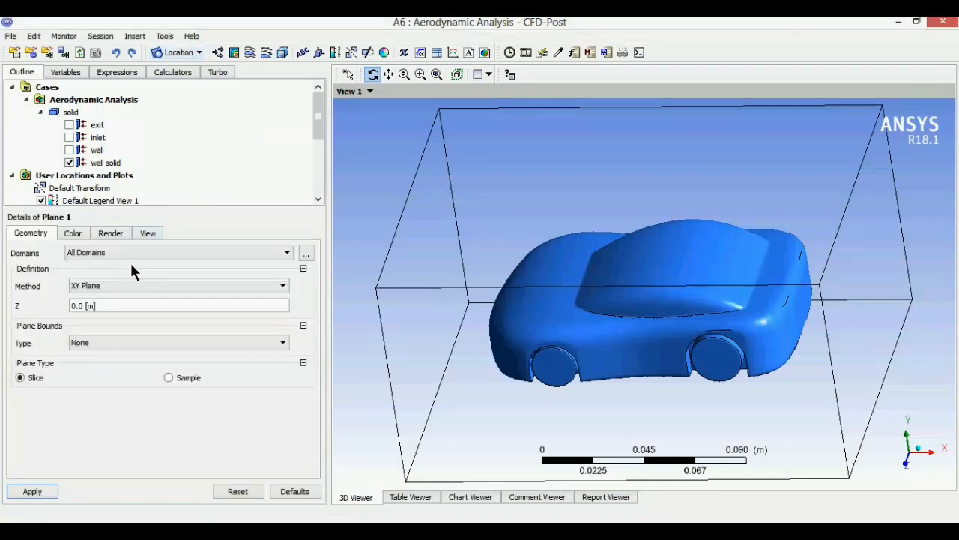
click(151, 313)
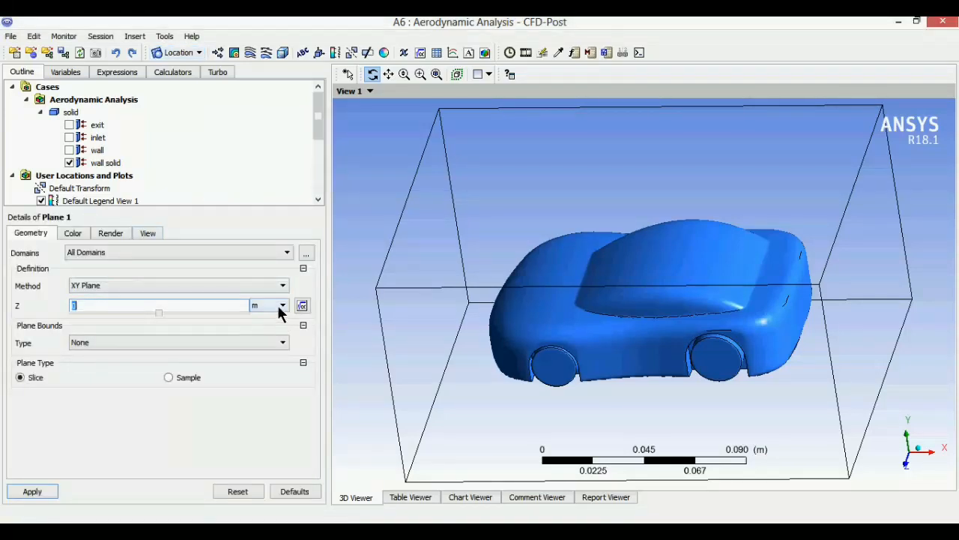
click(281, 307)
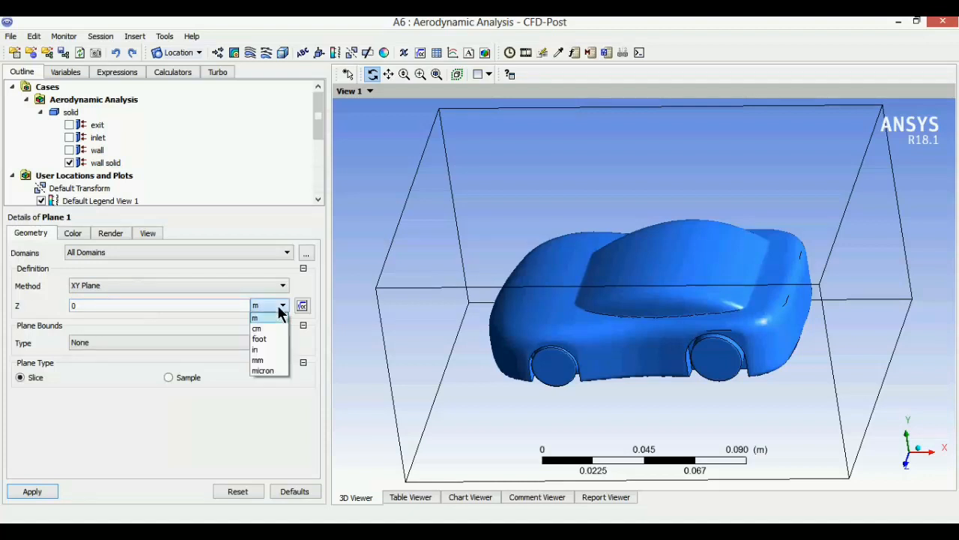
click(268, 361)
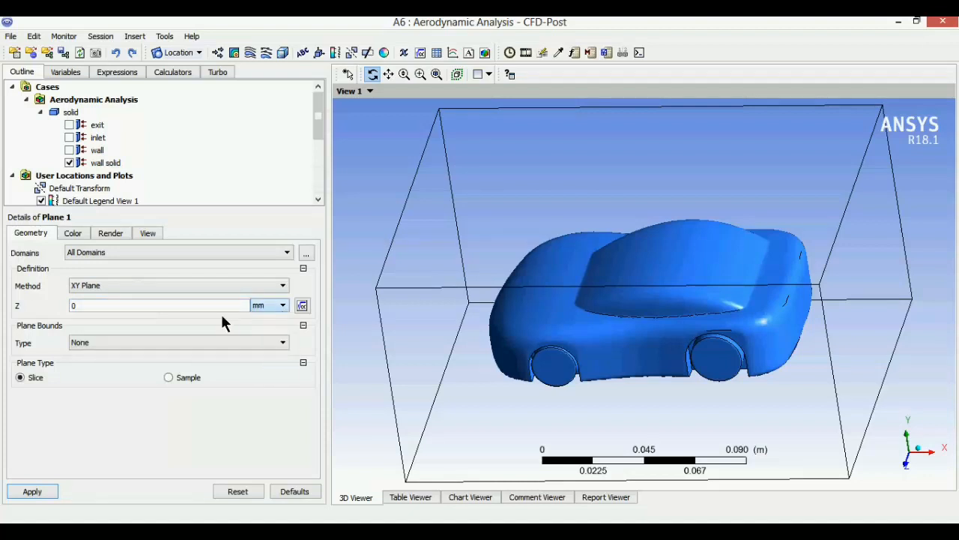
Set the plane's Z offset to 0 mm and apply it as a slice through the car.
click(206, 317)
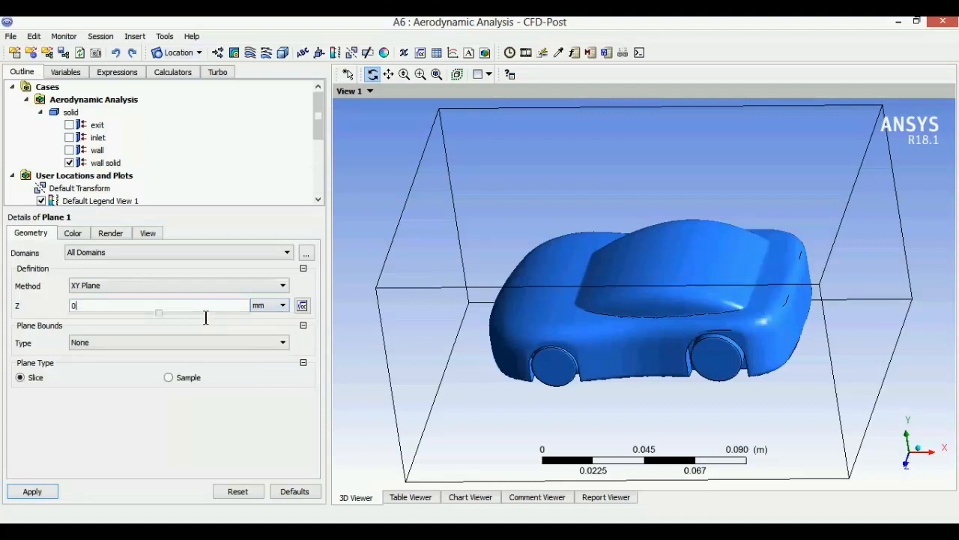
mouse_move(160, 312)
mouse_down()
mouse_move(180, 315)
mouse_move(114, 312)
mouse_move(205, 323)
mouse_move(167, 324)
mouse_up()
double_click(151, 310)
key(BackSpace)
key(BackSpace)
key(BackSpace)
text(0)
click(38, 493)
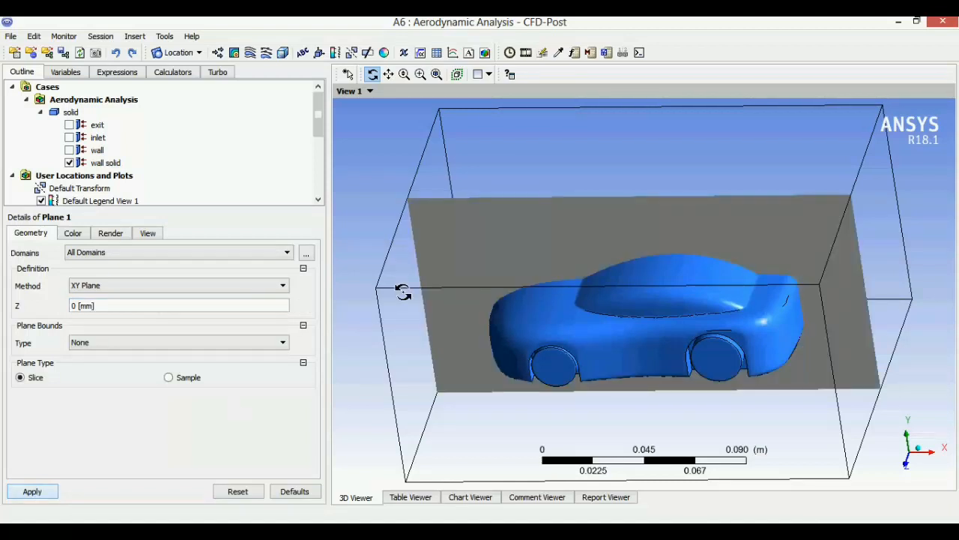
mouse_move(544, 424)
mouse_down()
mouse_move(550, 397)
mouse_move(527, 424)
mouse_up()
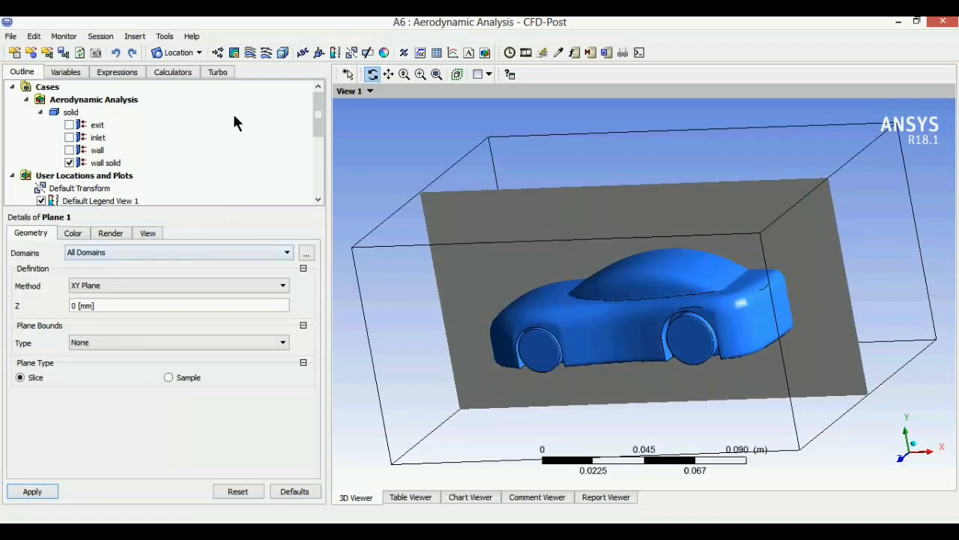
Insert a contour of Pressure on Plane 1 with 500 contours and apply it.
click(230, 56)
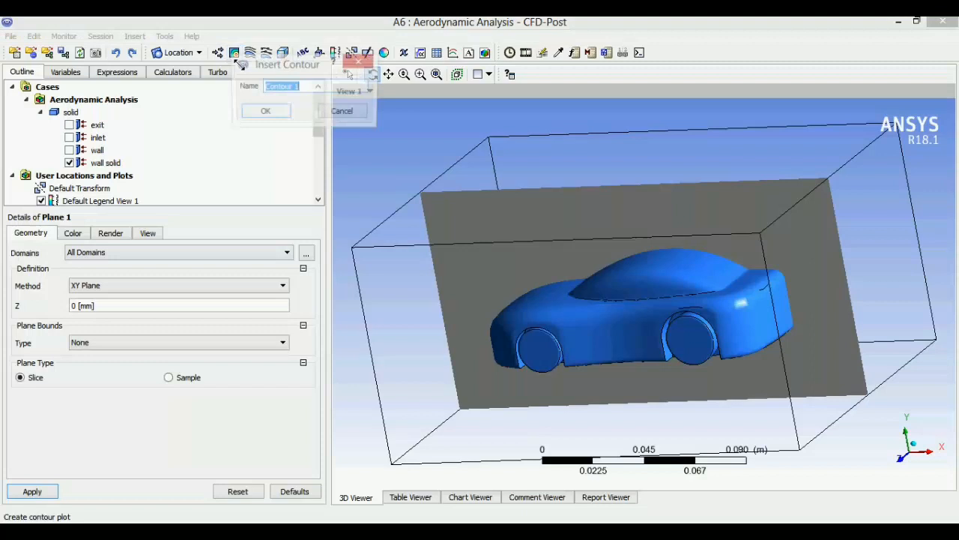
click(255, 112)
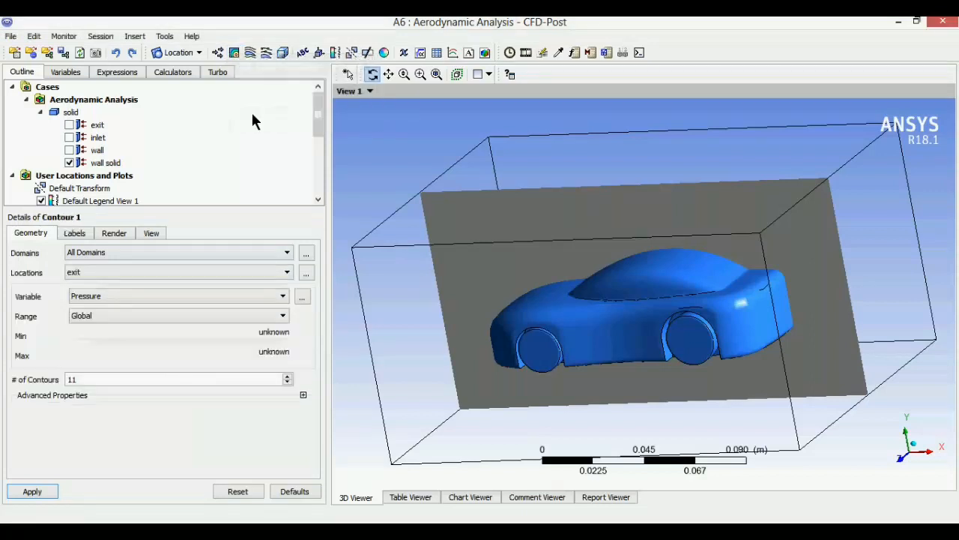
click(168, 274)
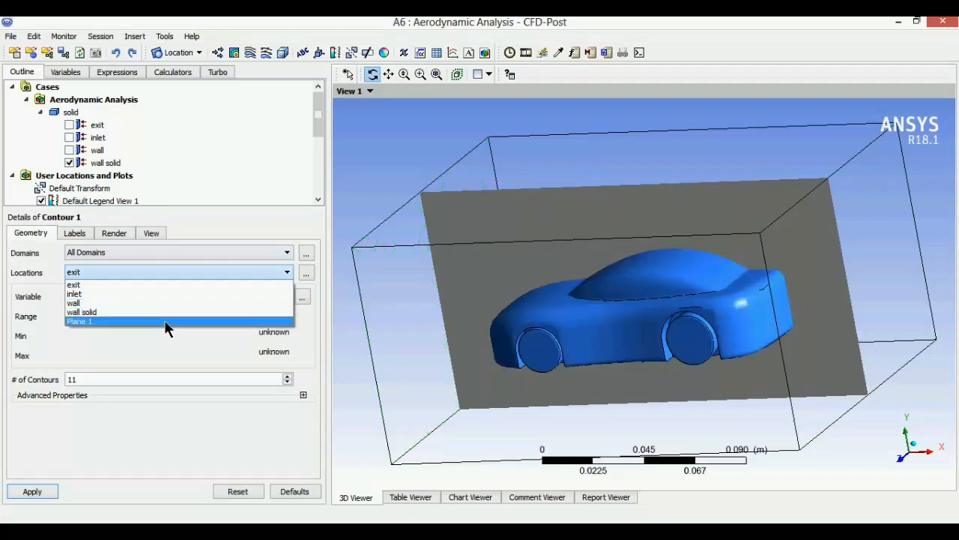
click(166, 322)
double_click(139, 390)
text(500)
click(53, 494)
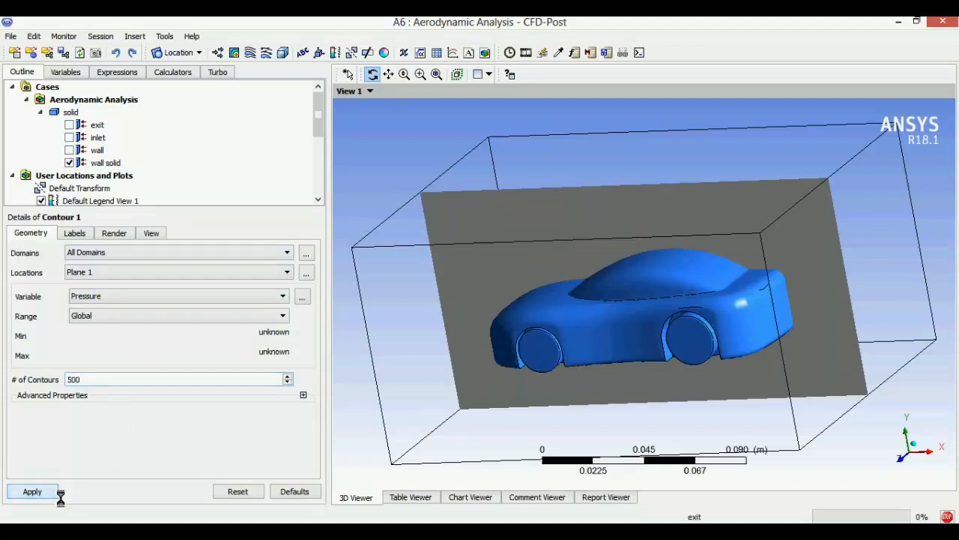
View the pressure contour along the Z axis, hide the wall solid boundary, and examine the distribution around the car profile.
drag(439, 430, 468, 427)
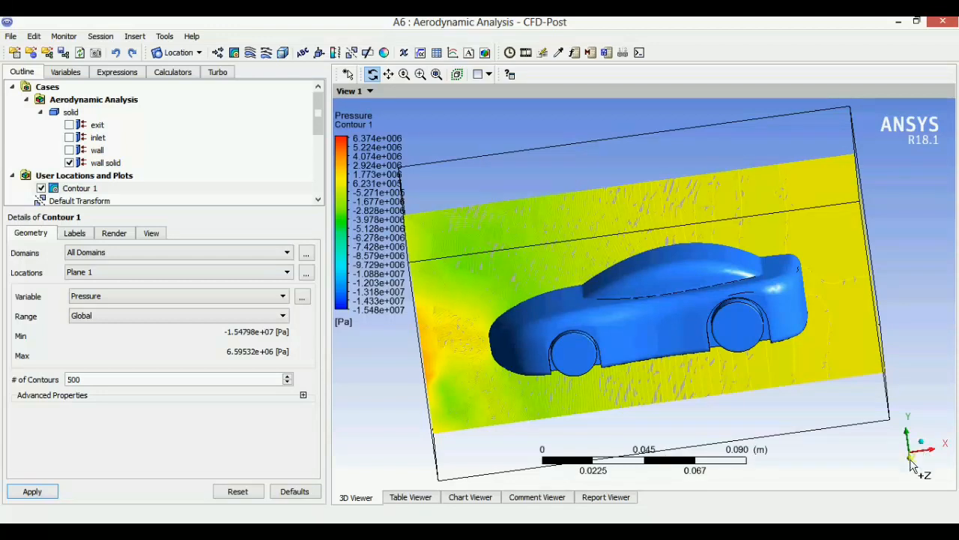
click(916, 464)
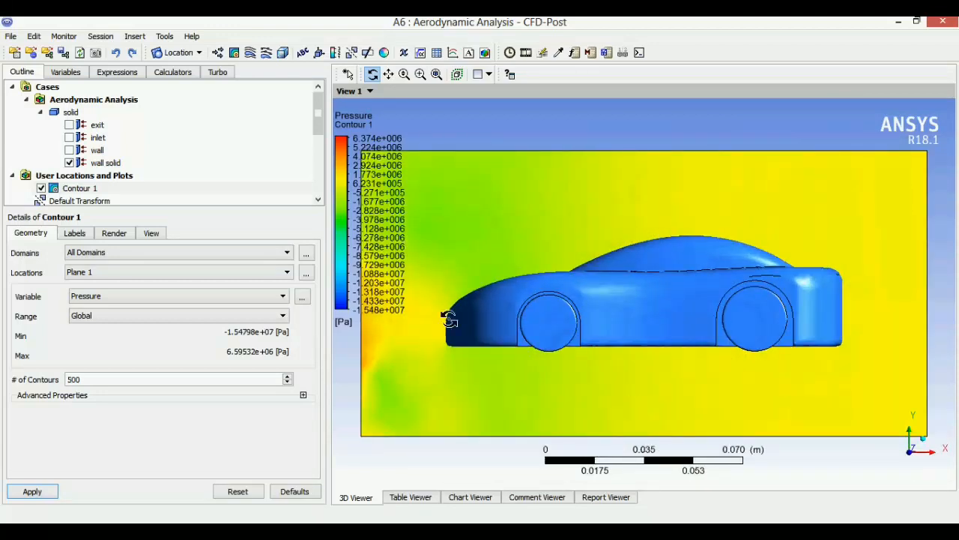
click(69, 163)
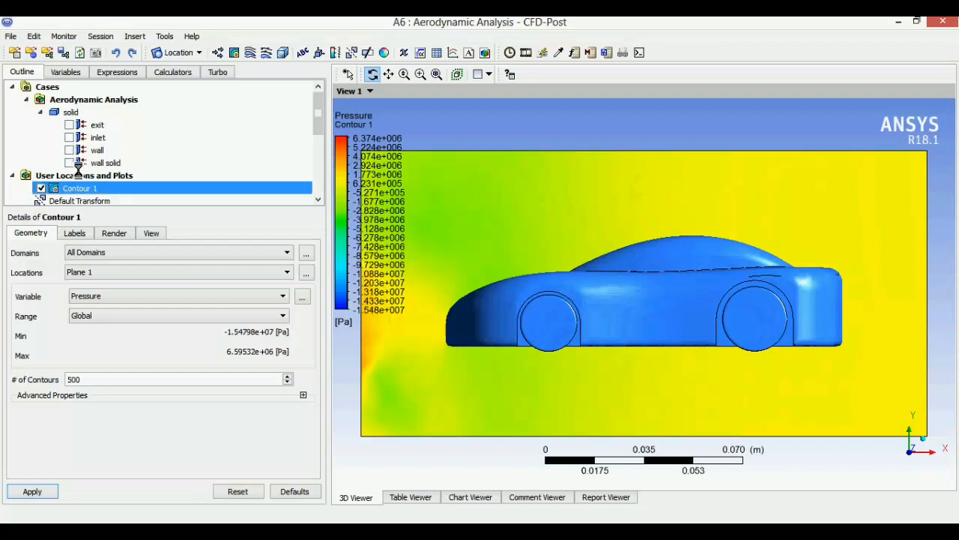
scroll(625, 271, down, 2)
scroll(625, 271, up, 5)
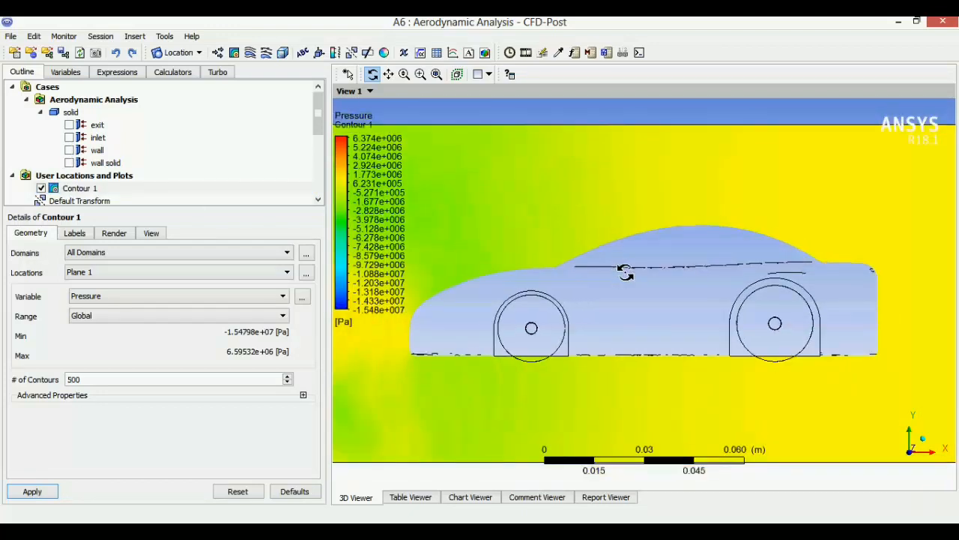
scroll(625, 271, down, 3)
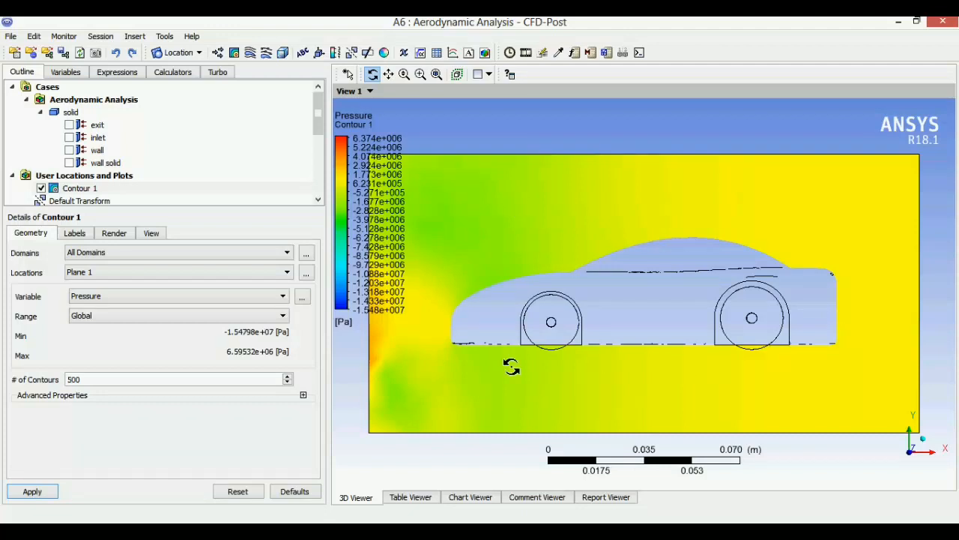
Hide the pressure contour and Plane 1 from the view.
drag(321, 115, 321, 126)
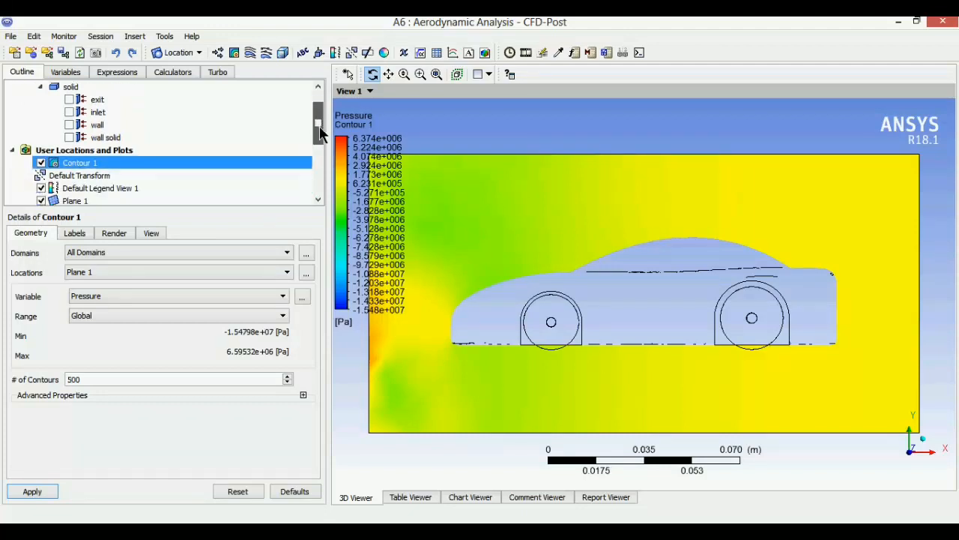
click(41, 162)
click(41, 201)
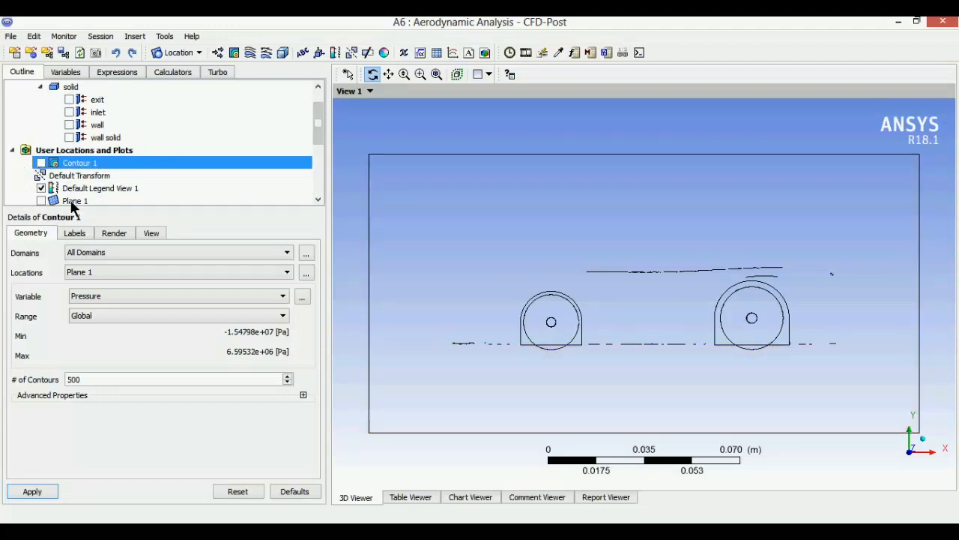
Insert a 3D velocity streamline starting from Plane 1 with 2500 equally spaced points and apply it.
click(248, 56)
click(266, 118)
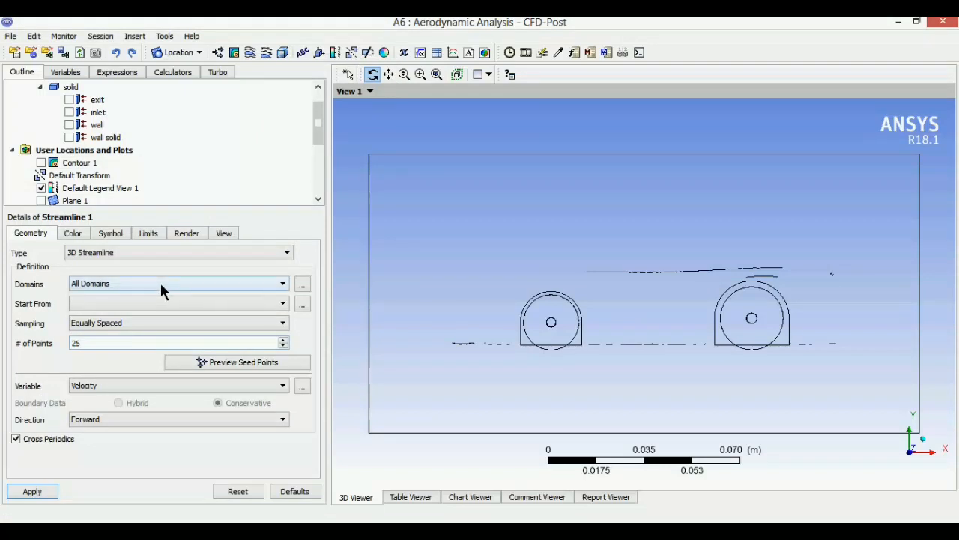
click(161, 302)
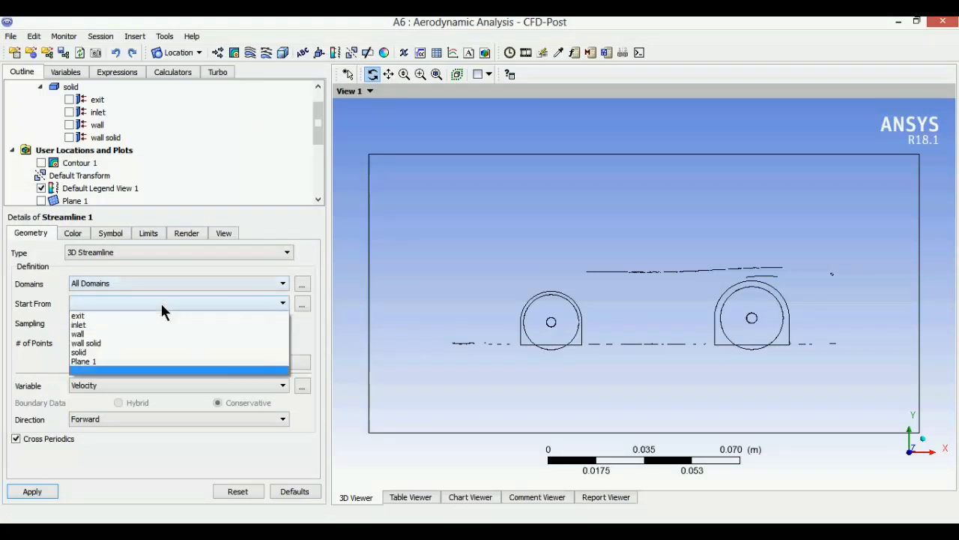
click(152, 362)
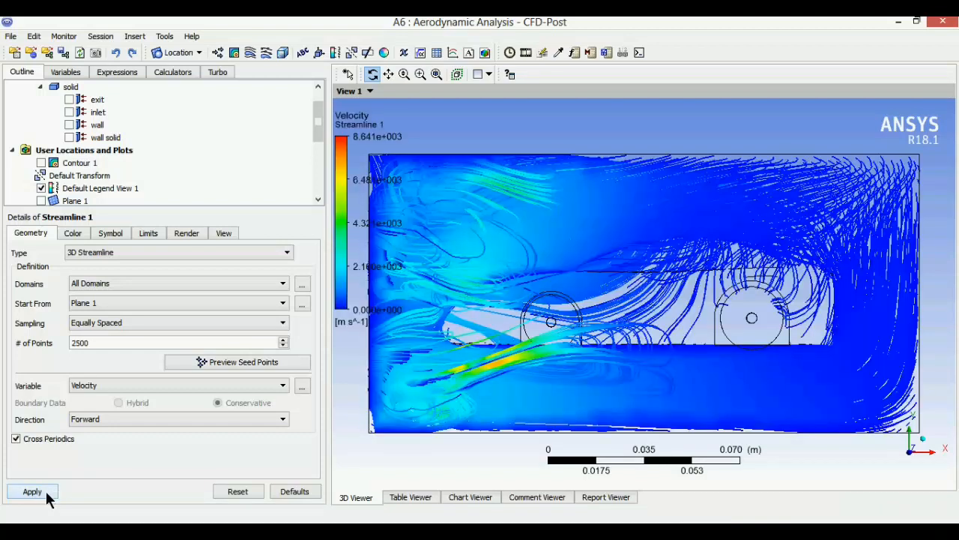
Inspect the velocity streamlines around the car, then reduce the number of points to 500 and apply the change.
drag(580, 273, 608, 276)
scroll(607, 274, up, 2)
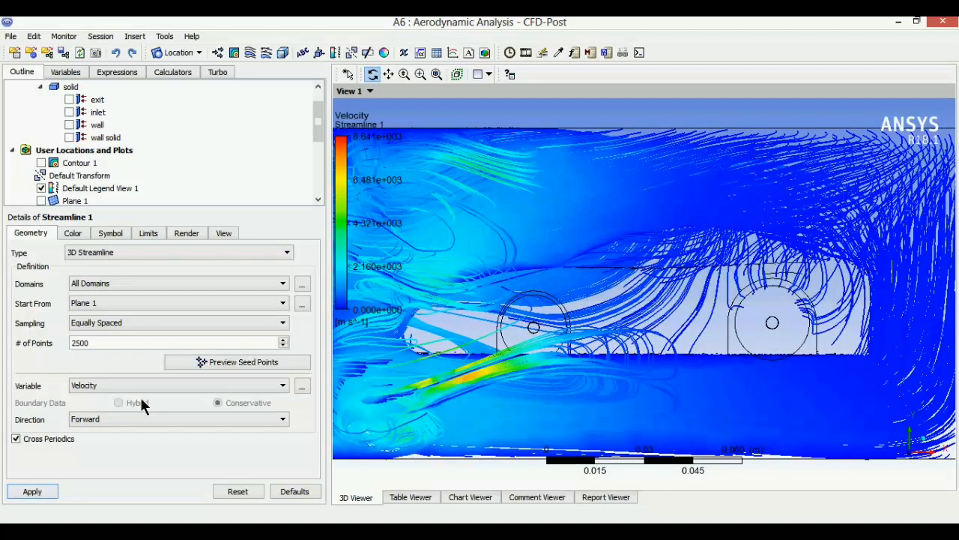
double_click(139, 350)
text(50)
click(53, 496)
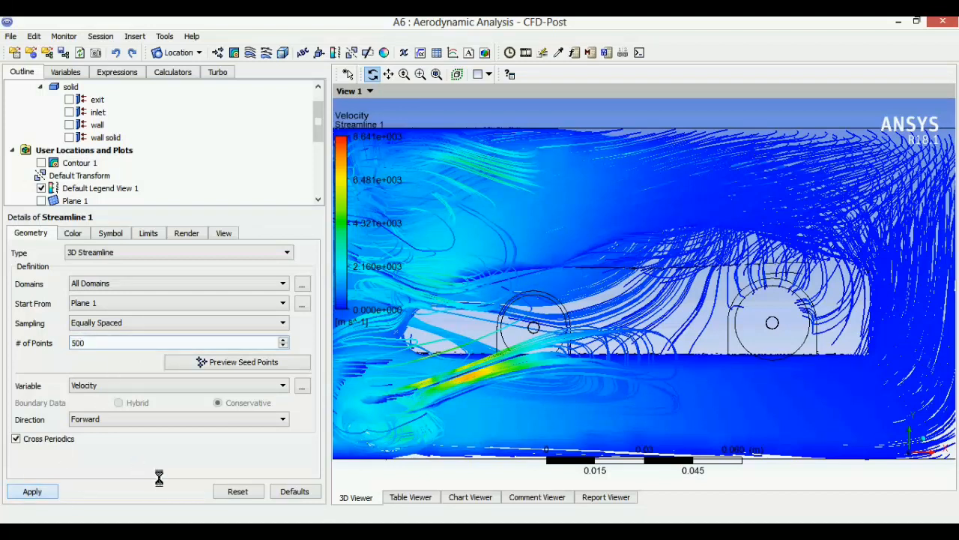
drag(627, 252, 499, 501)
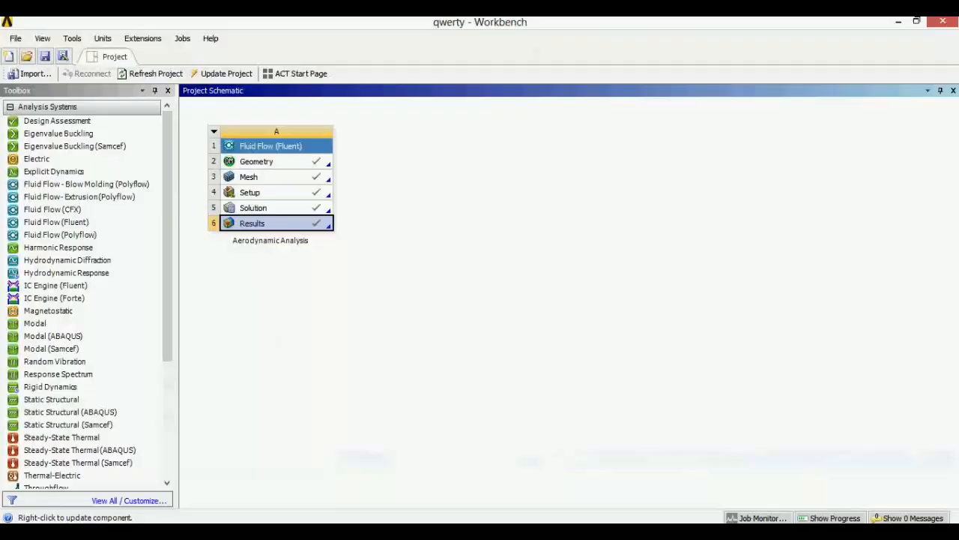